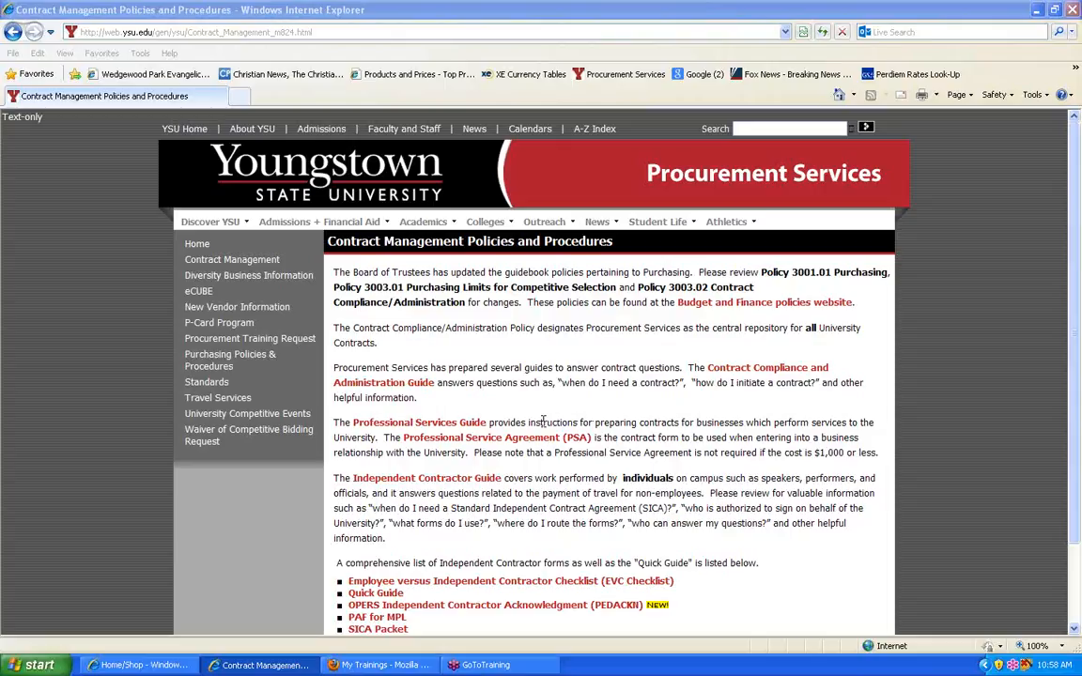
Step: Switch to the eCUBE shop page and open the Independent Contractor one-time payment form in a maximized window
{"action": "left_click", "coordinate": [145, 665]}
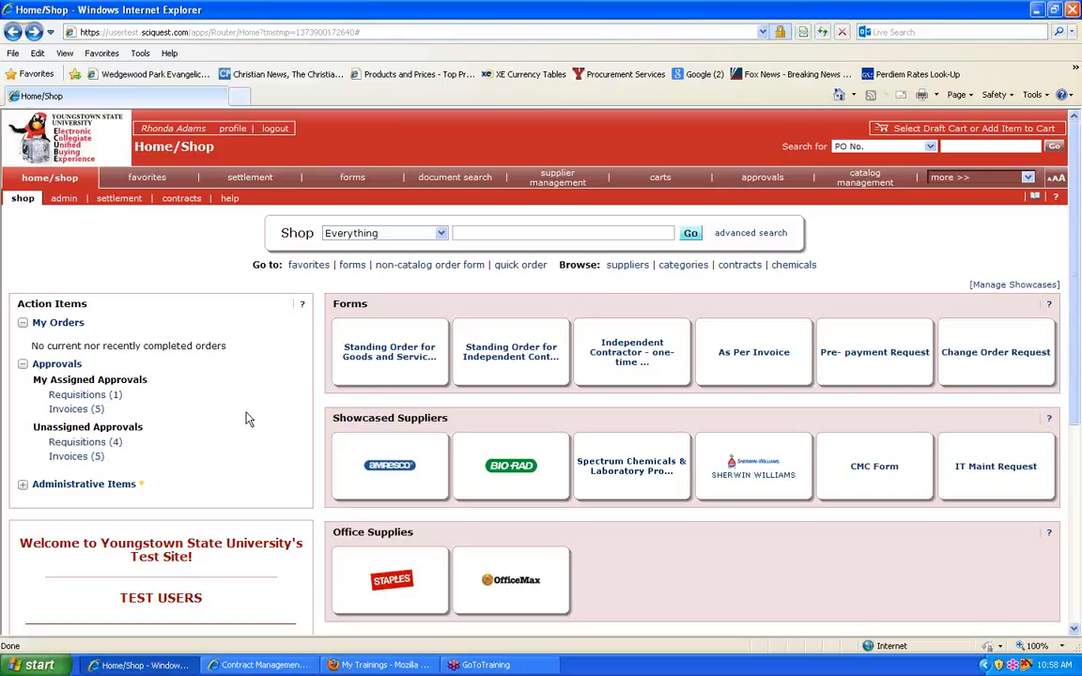
{"action": "left_click", "coordinate": [653, 348]}
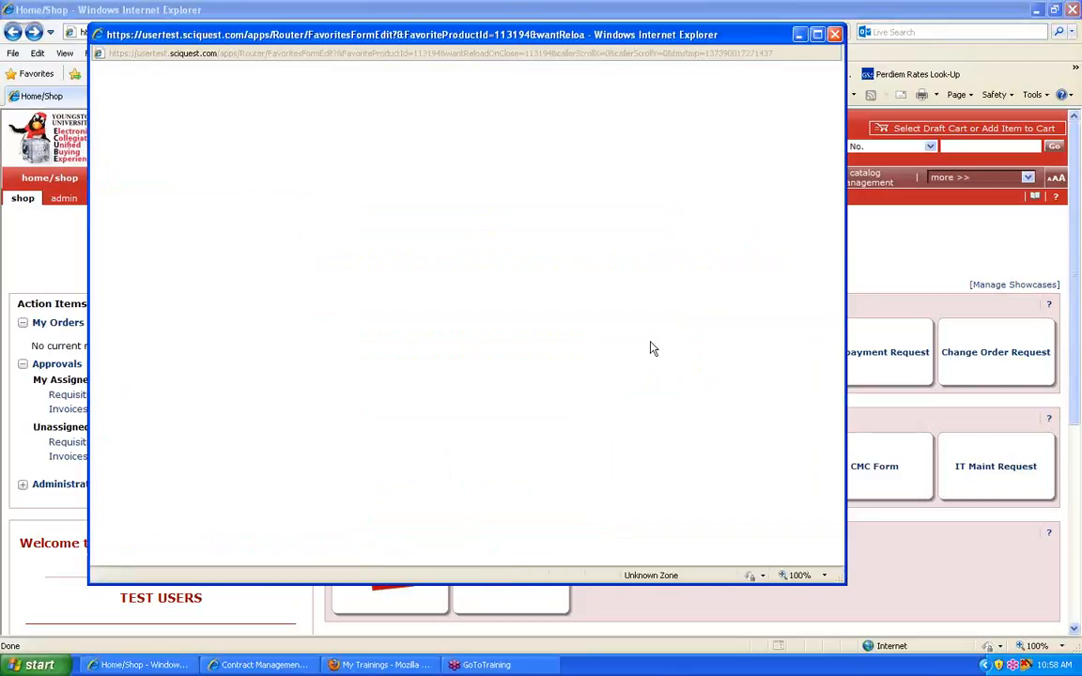
{"action": "left_click", "coordinate": [818, 34]}
Step: Search for the contractor by name in the supplier field and select the matching vendor for the form
{"action": "left_click", "coordinate": [326, 338]}
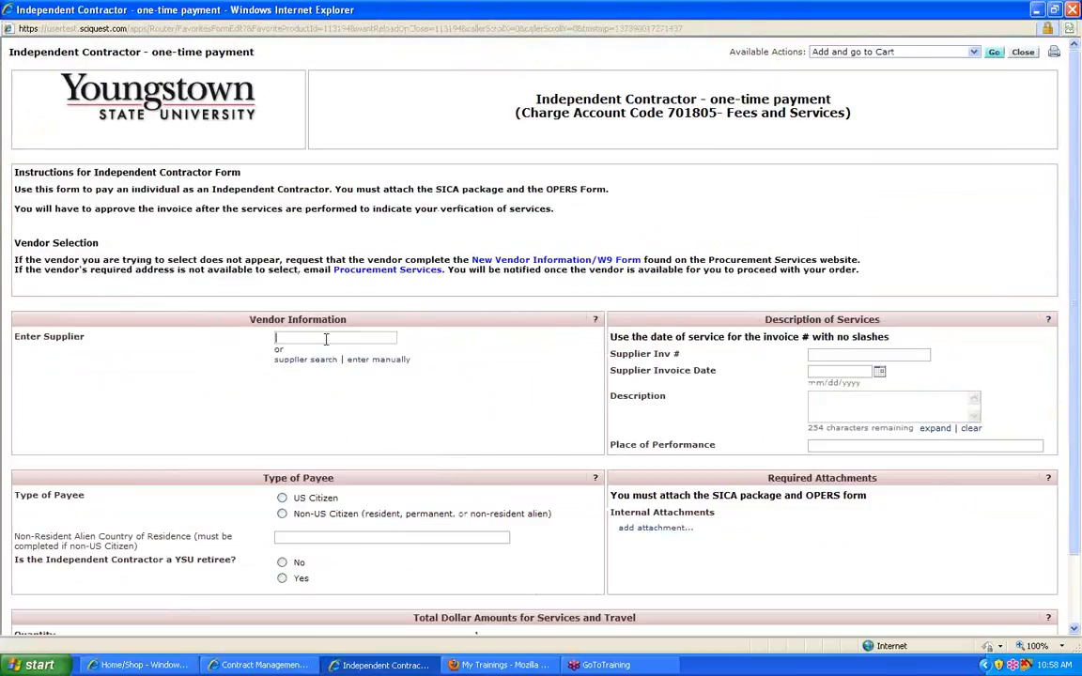
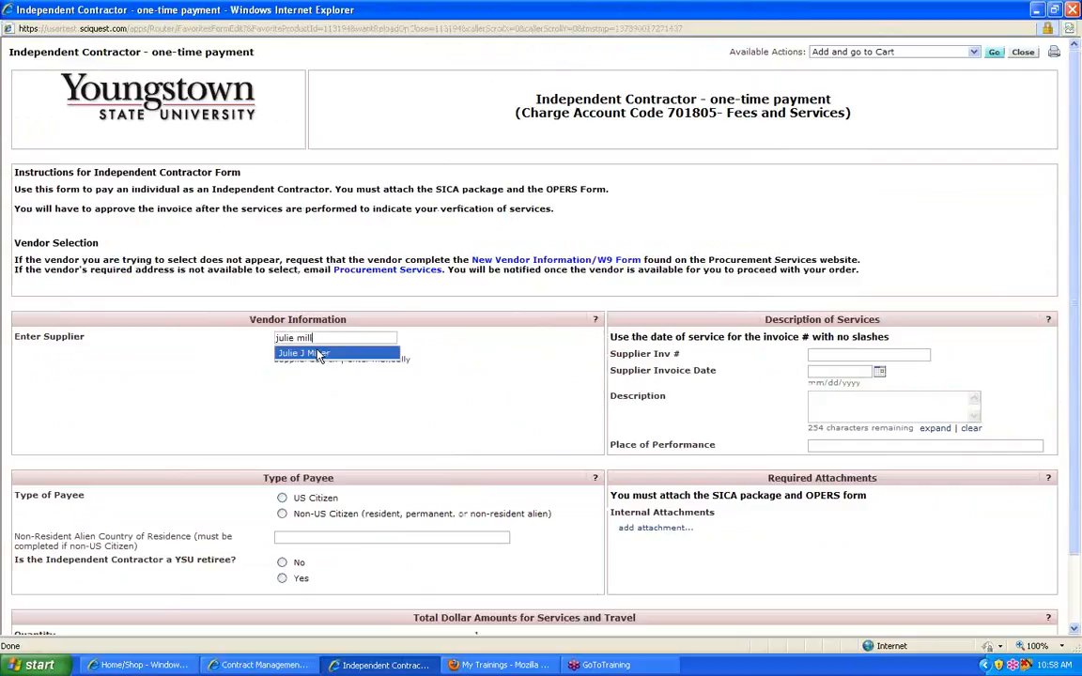
{"action": "left_click", "coordinate": [321, 354]}
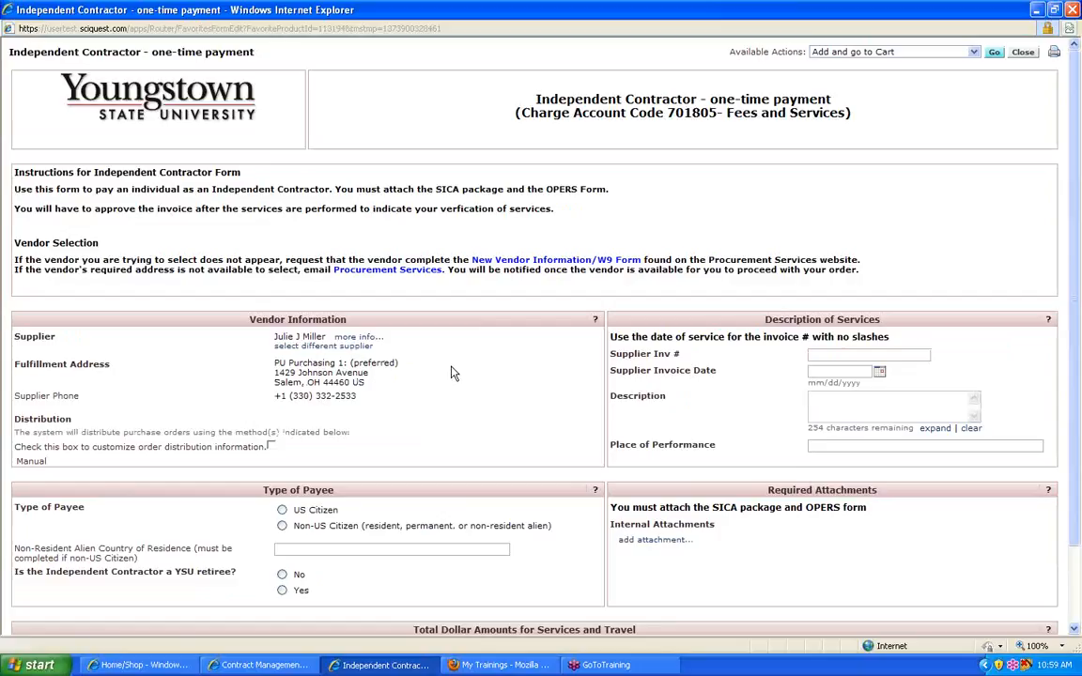
{"action": "left_click", "coordinate": [388, 276]}
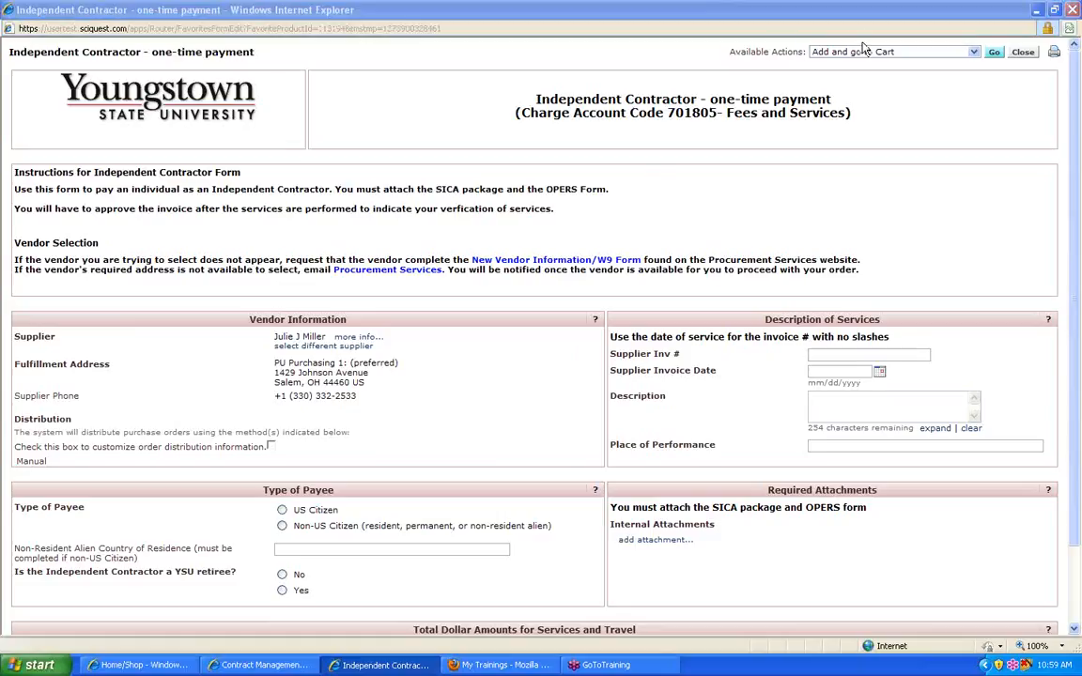
Step: Enter 07312013 as the supplier invoice number and 07/31/2013 as the supplier invoice date
{"action": "left_click", "coordinate": [827, 352]}
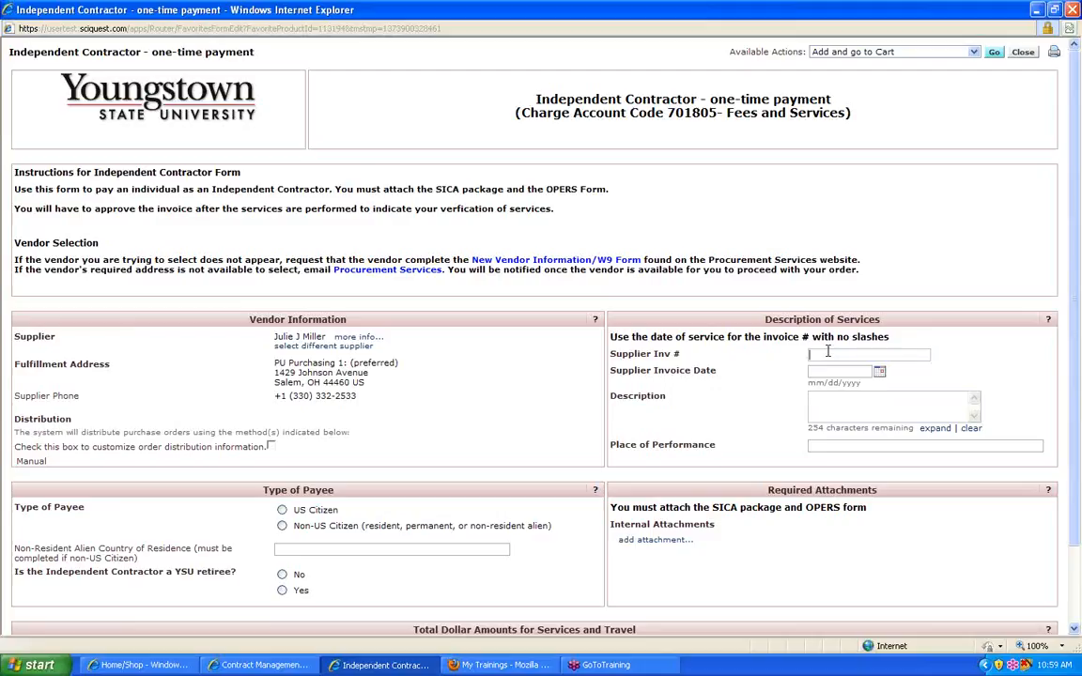
{"action": "type", "text": "07352013"}
{"action": "key", "text": "Tab"}
{"action": "type", "text": "07/31/2013"}
{"action": "key", "text": "Tab"}
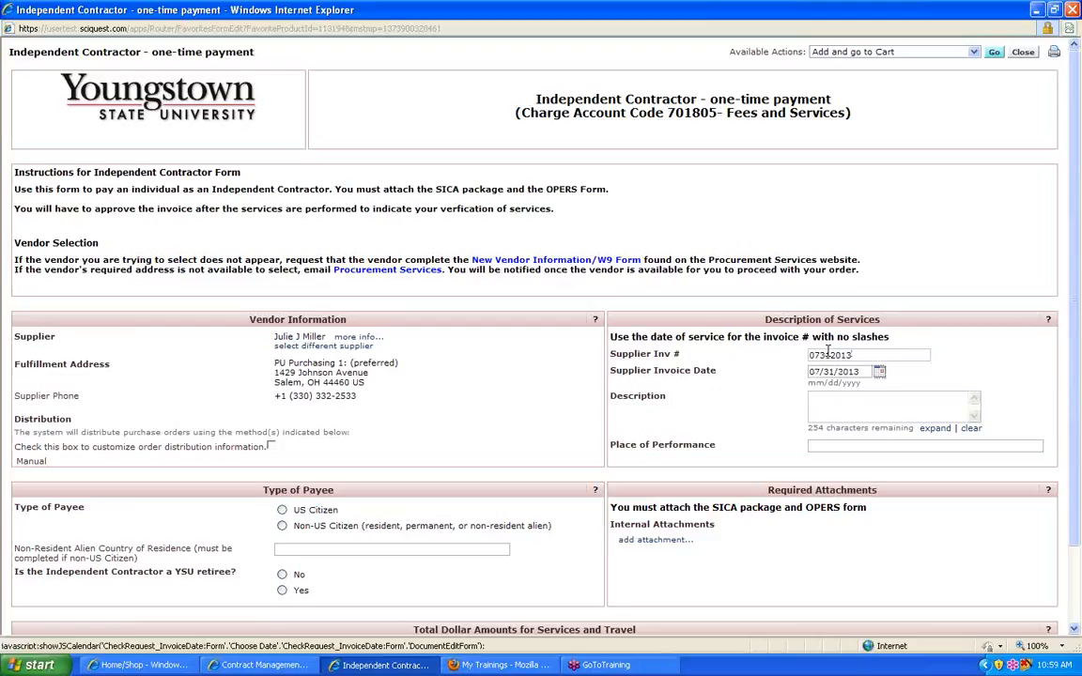
Step: Describe the services as "to perform a song and dance" and set the place of performance to "kilcawley center"
{"action": "key", "text": "Tab"}
{"action": "type", "text": "to perform a song and dance"}
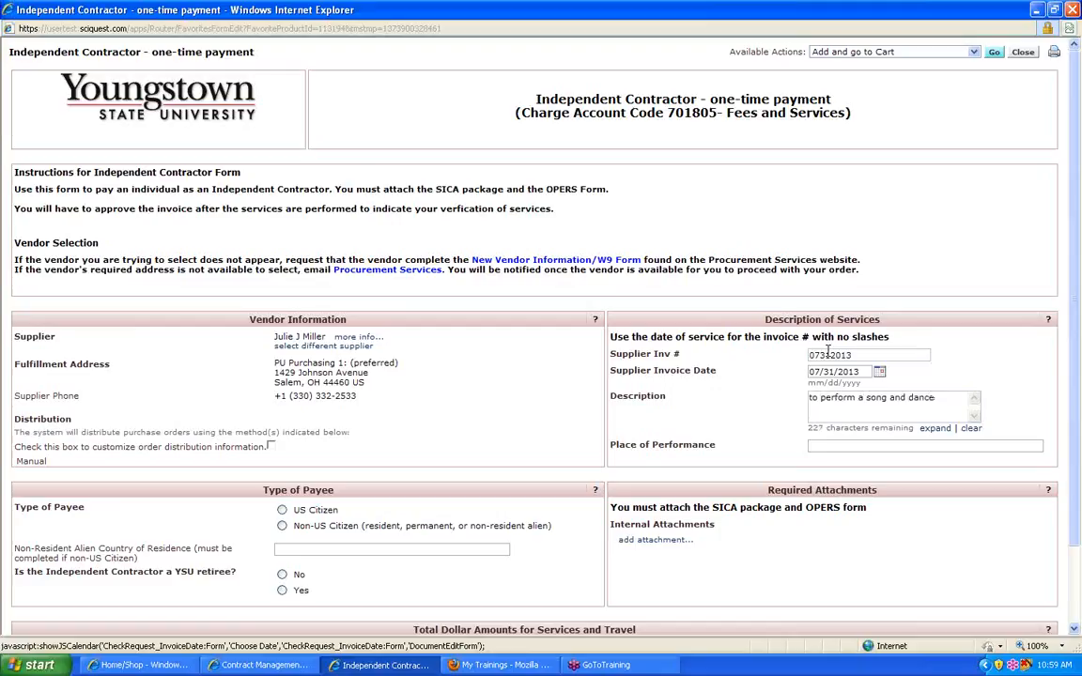
{"action": "key", "text": "Tab"}
{"action": "type", "text": "kilcawley center"}
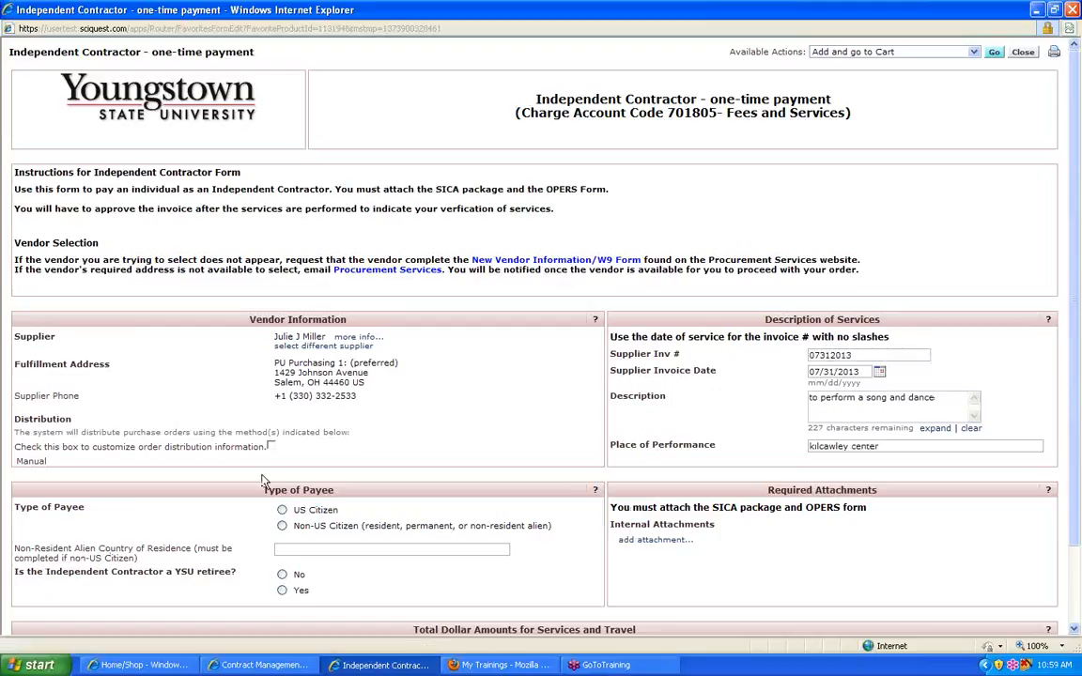
Step: Set the type of payee to US Citizen and mark the contractor as not being a YSU retiree
{"action": "scroll", "coordinate": [360, 375], "scroll_direction": "down", "scroll_amount": 2}
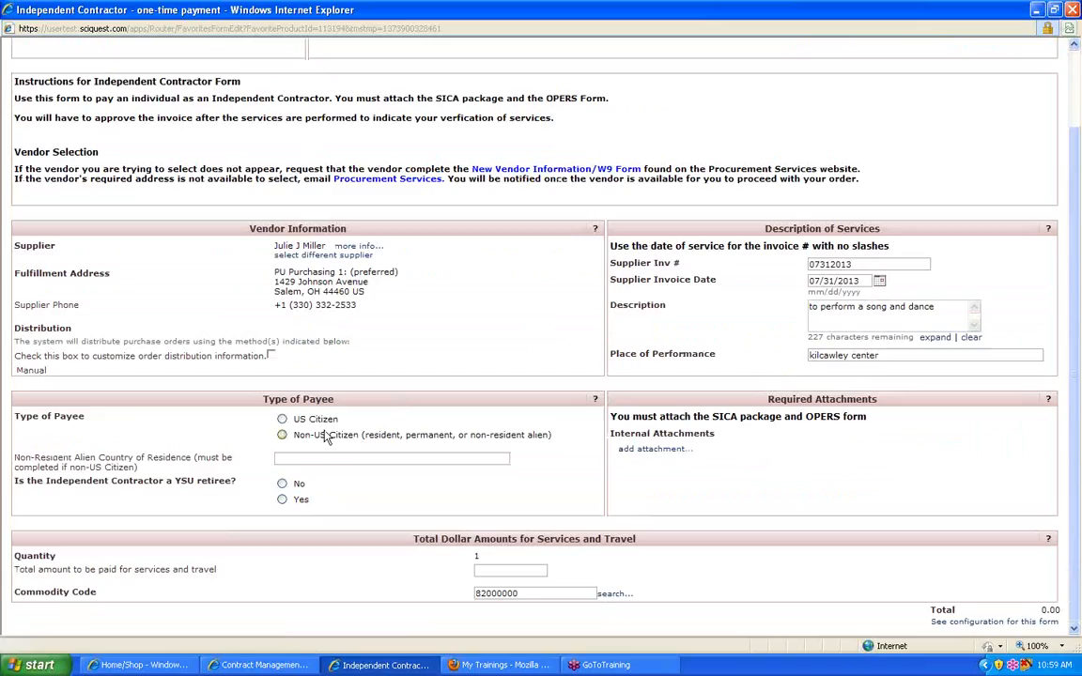
{"action": "left_click", "coordinate": [282, 420]}
{"action": "left_click", "coordinate": [282, 485]}
Step: Attach the contractor's "IC completed 1x example" PDF from CM Training Documents as an internal attachment
{"action": "left_click", "coordinate": [683, 451]}
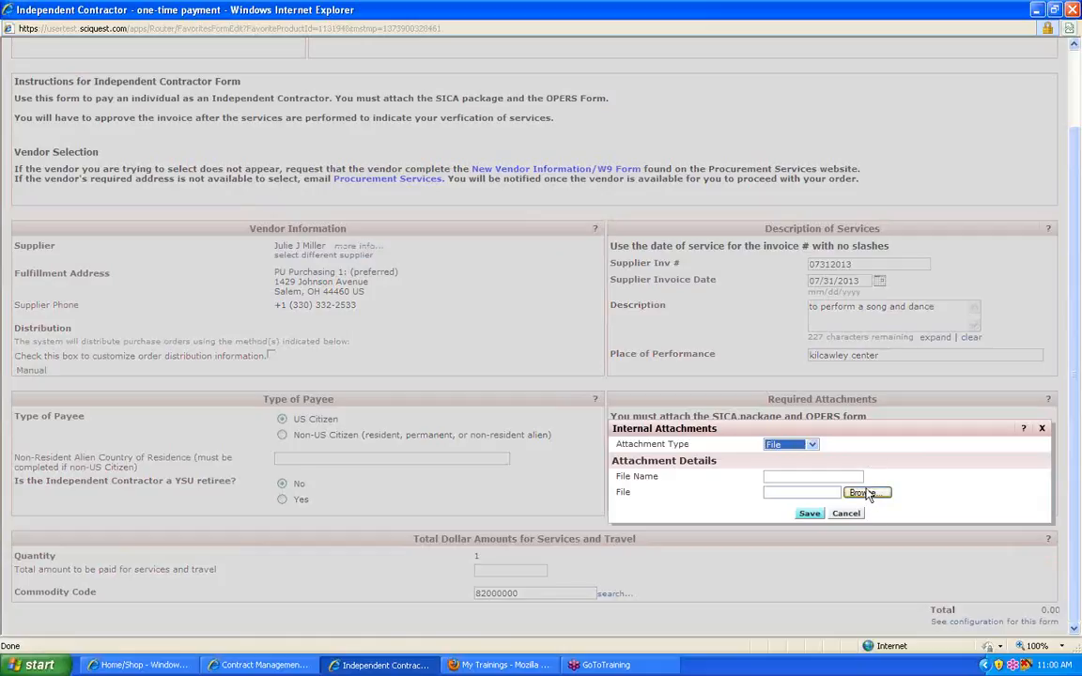
{"action": "left_click", "coordinate": [866, 493]}
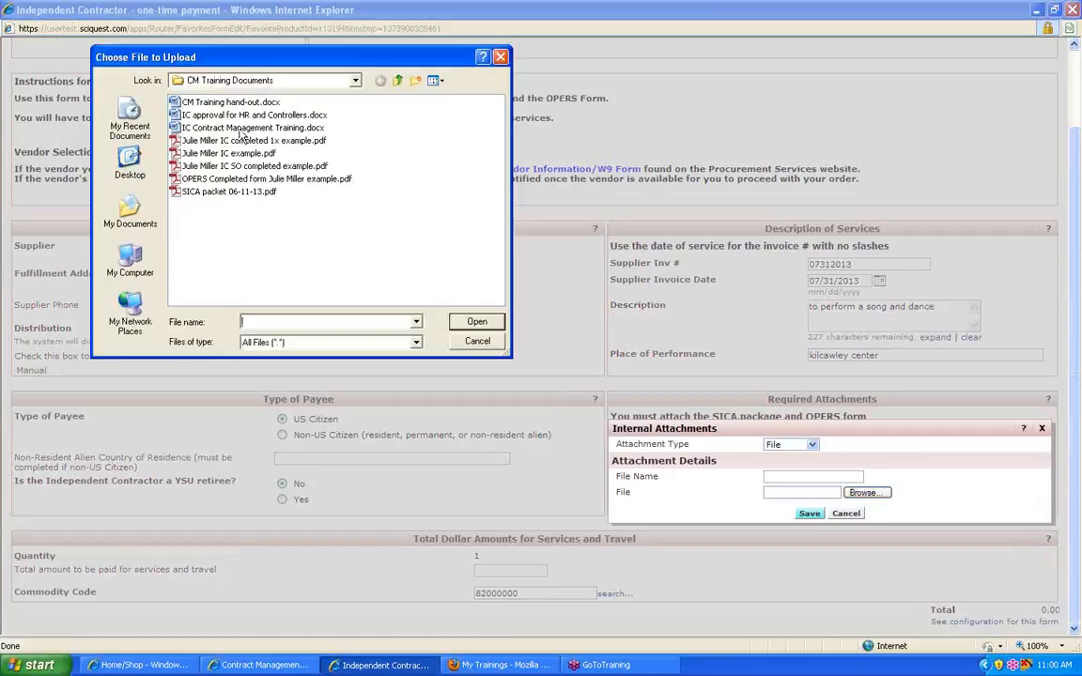
{"action": "double_click", "coordinate": [231, 126]}
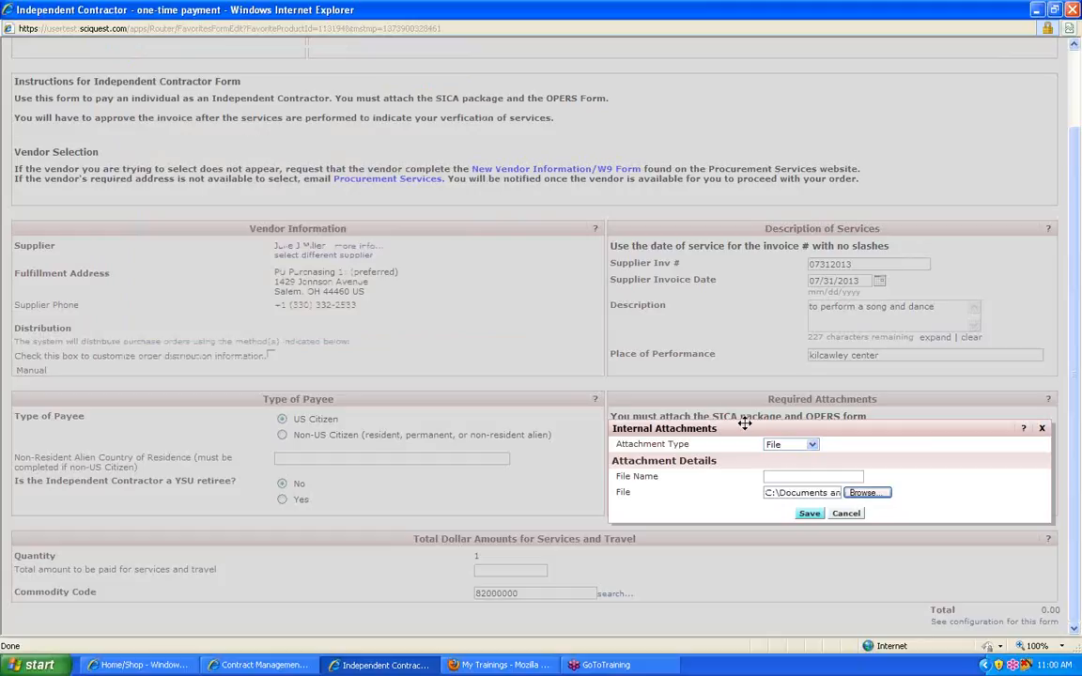
{"action": "left_click", "coordinate": [808, 514]}
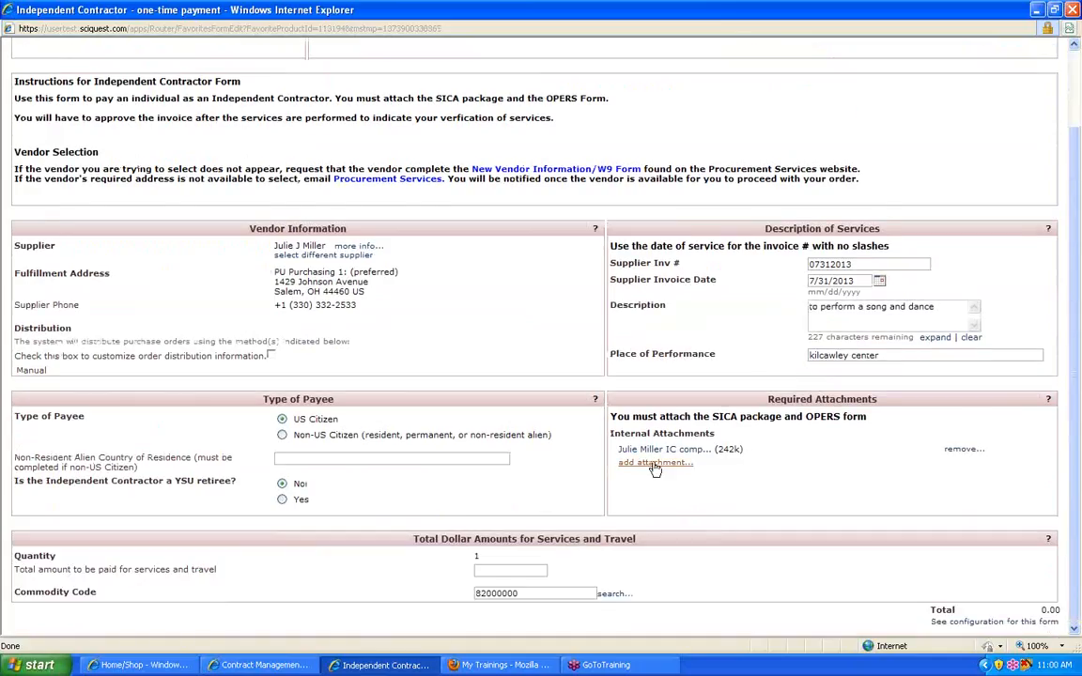
Step: Attach the contractor's completed OPERS form example PDF as a second internal attachment
{"action": "left_click", "coordinate": [654, 464]}
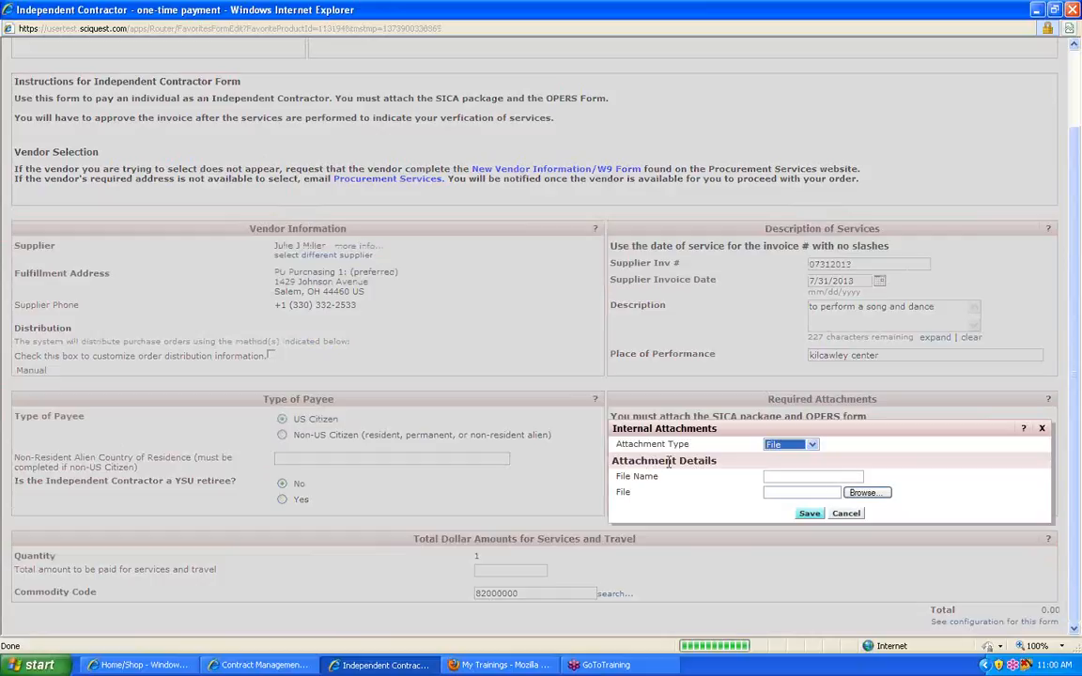
{"action": "left_click", "coordinate": [876, 494]}
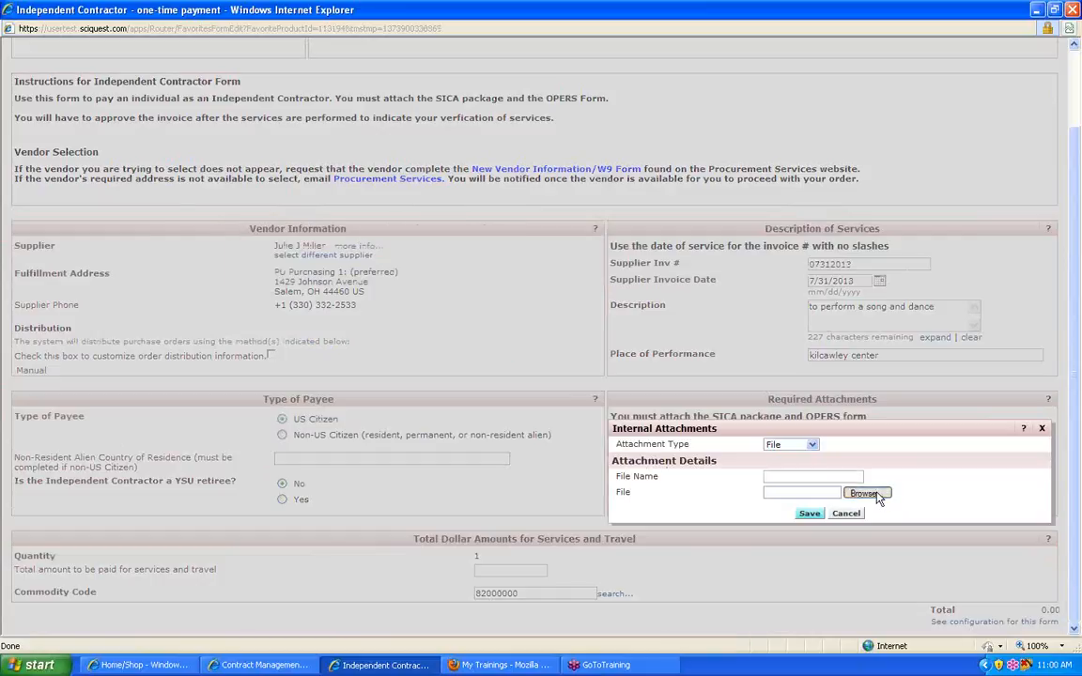
{"action": "double_click", "coordinate": [275, 184]}
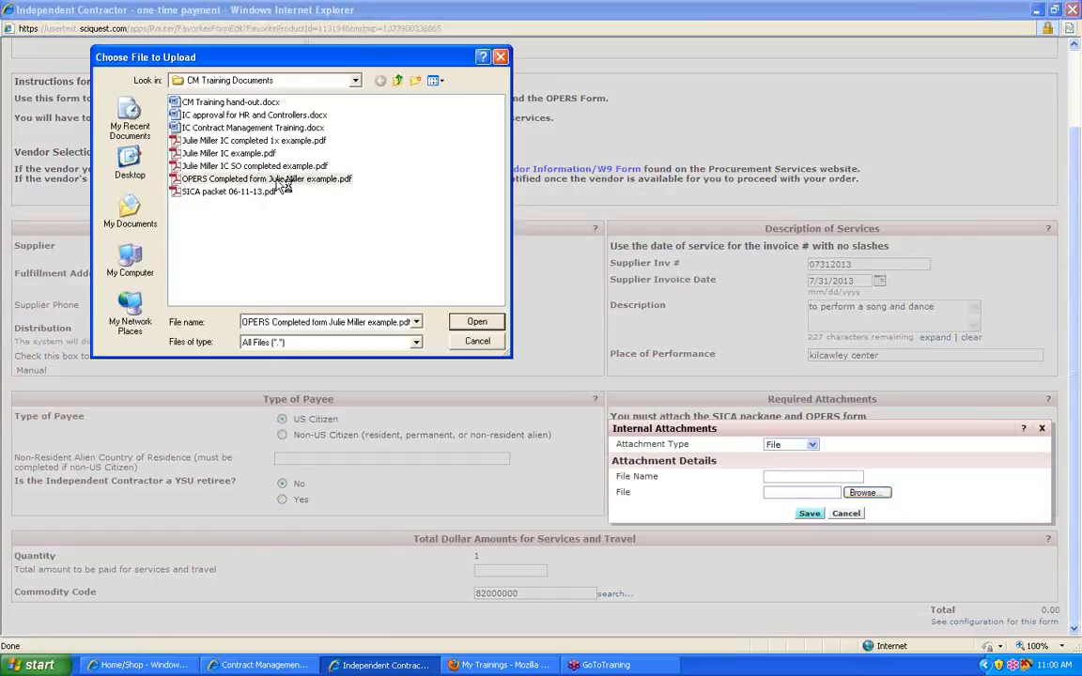
{"action": "left_click", "coordinate": [810, 514]}
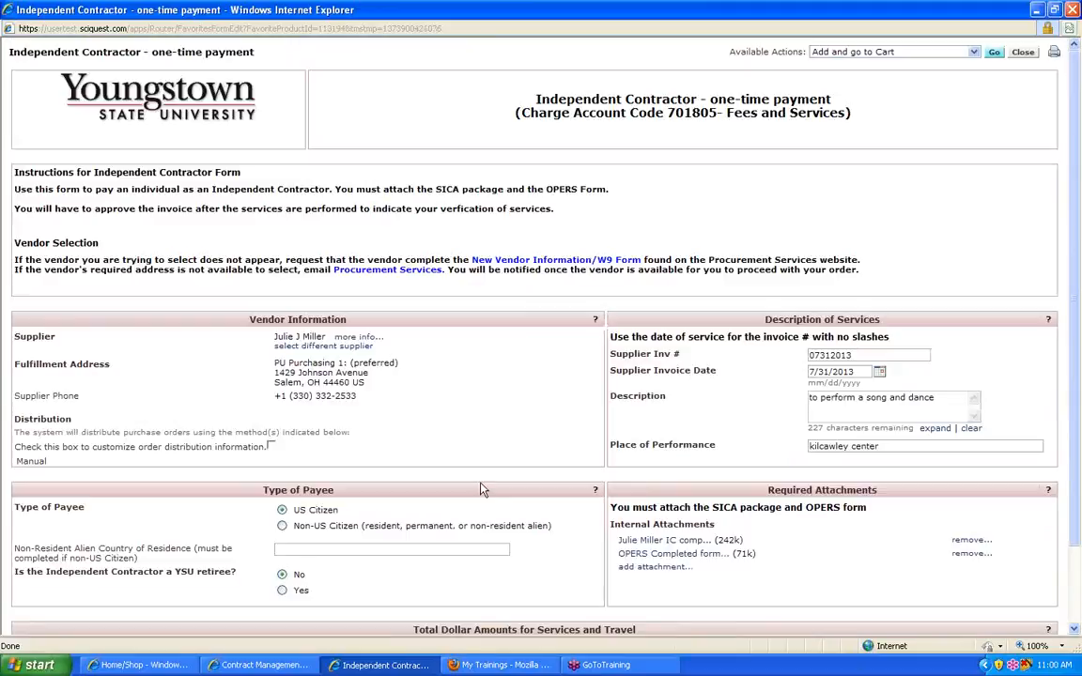
Step: Set the total amount to be paid for services and travel to 160.00
{"action": "scroll", "coordinate": [480, 488], "scroll_direction": "down", "scroll_amount": 2}
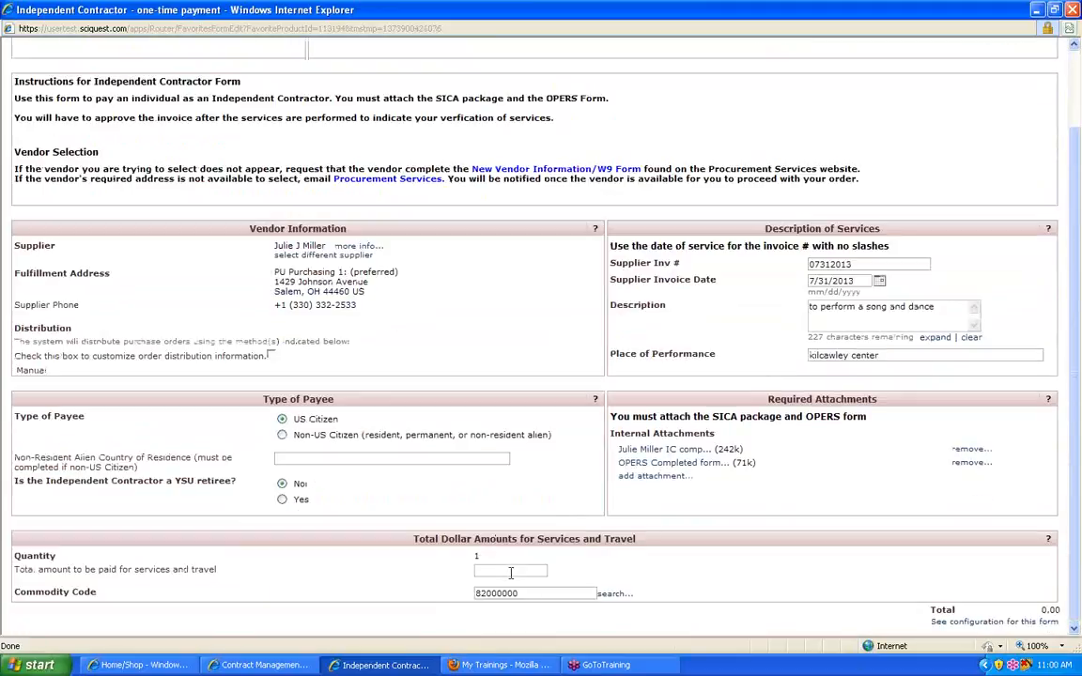
{"action": "left_click", "coordinate": [544, 573]}
{"action": "type", "text": "160.00"}
{"action": "key", "text": "Tab"}
{"action": "left_click", "coordinate": [901, 558]}
Step: Add the completed form to the cart and proceed to checkout
{"action": "scroll", "coordinate": [930, 575], "scroll_direction": "up", "scroll_amount": 2}
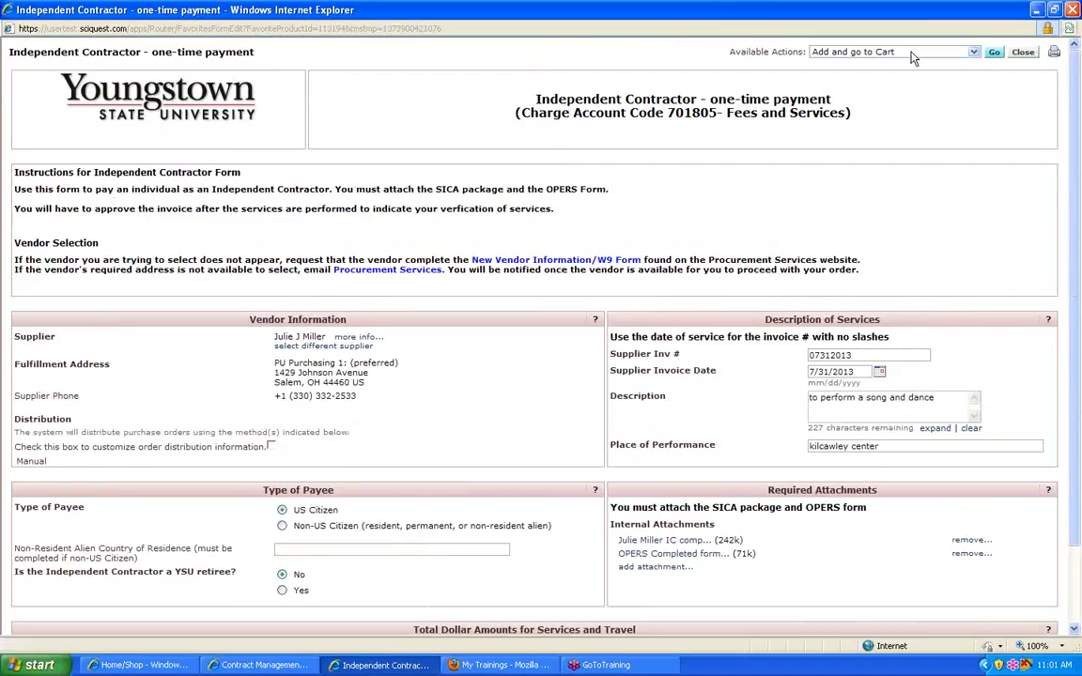
{"action": "left_click", "coordinate": [991, 54]}
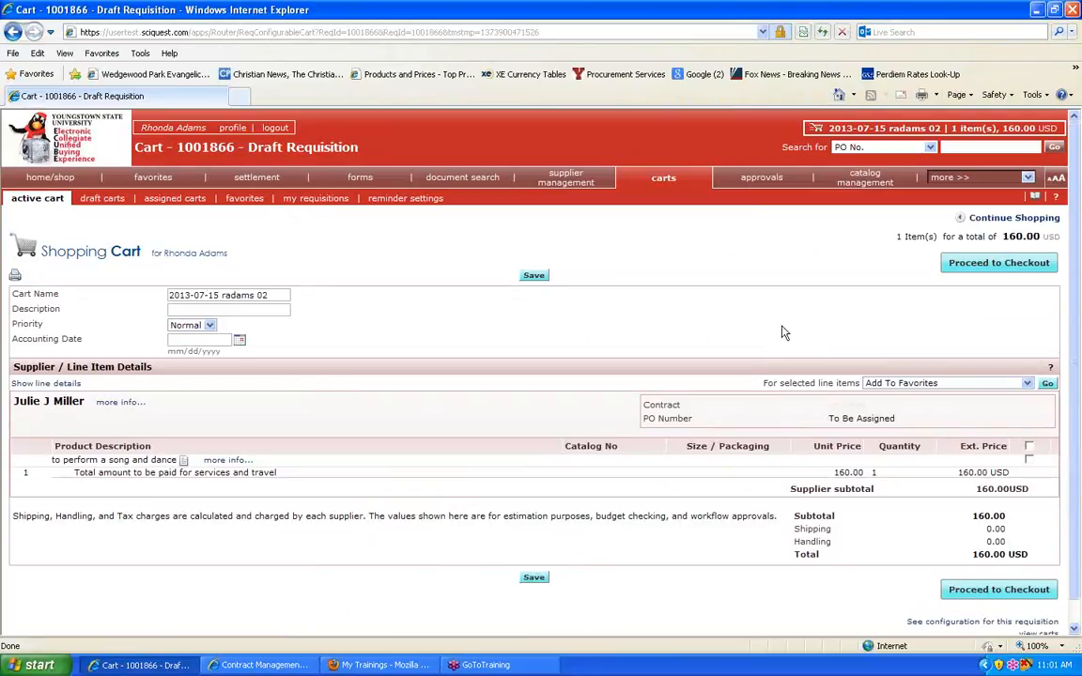
{"action": "left_click", "coordinate": [1013, 264]}
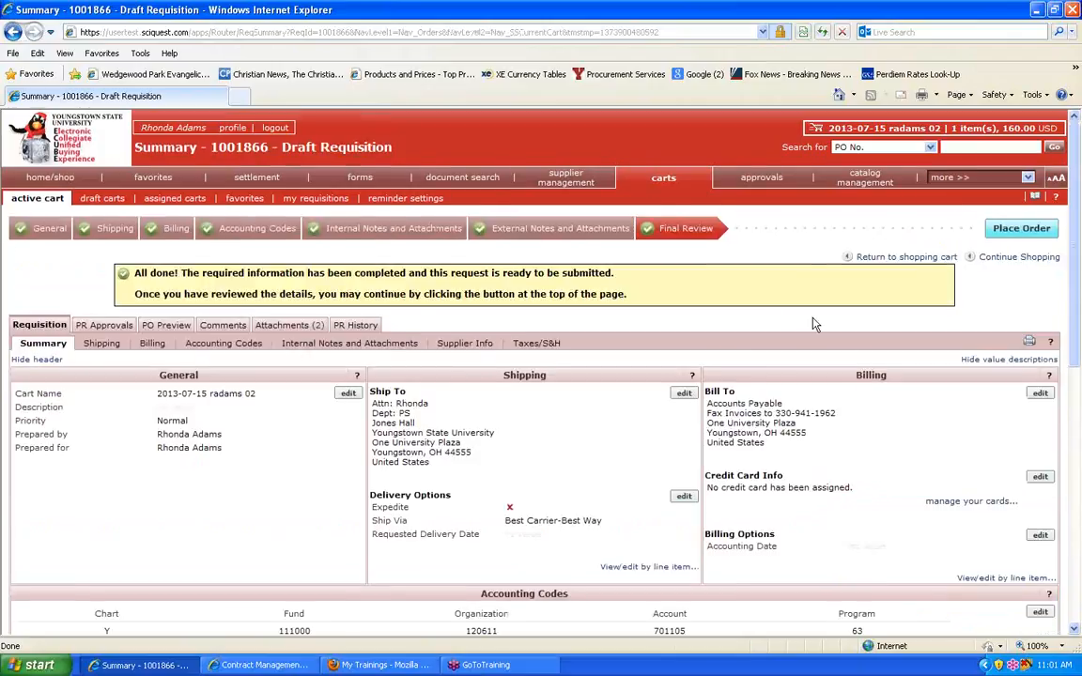
Step: Review the draft requisition summary and the payment form behind the "to perform a song and dance" line item, and close the form
{"action": "scroll", "coordinate": [815, 324], "scroll_direction": "down", "scroll_amount": 3}
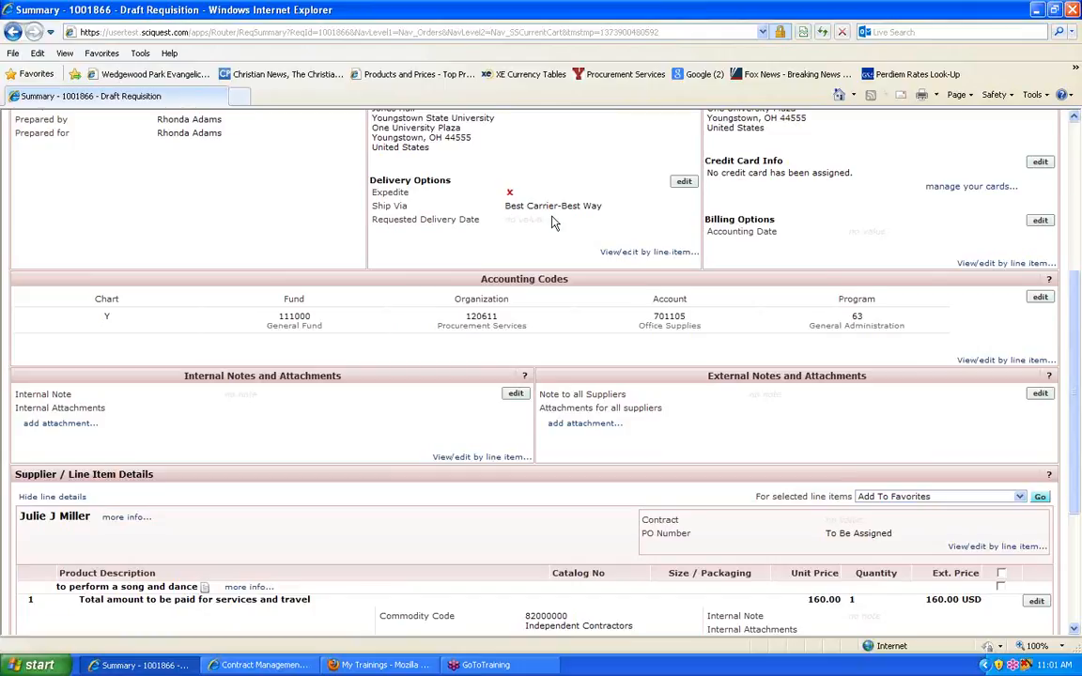
{"action": "scroll", "coordinate": [552, 221], "scroll_direction": "up", "scroll_amount": 2}
{"action": "scroll", "coordinate": [895, 424], "scroll_direction": "down", "scroll_amount": 3}
{"action": "scroll", "coordinate": [687, 431], "scroll_direction": "down", "scroll_amount": 5}
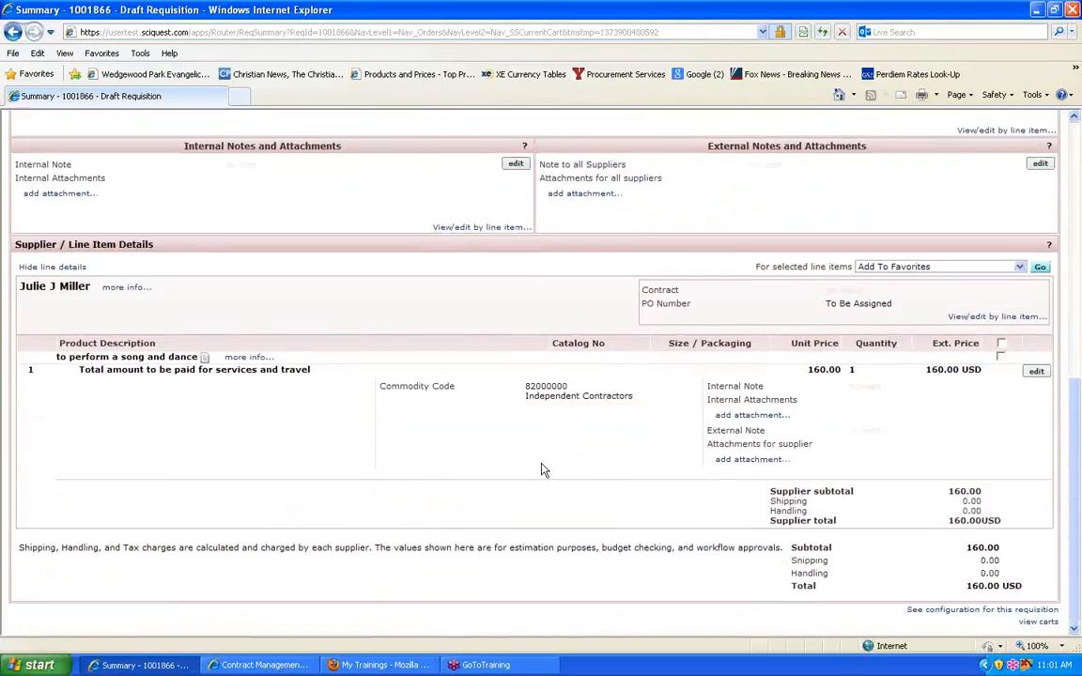
{"action": "left_click", "coordinate": [174, 357]}
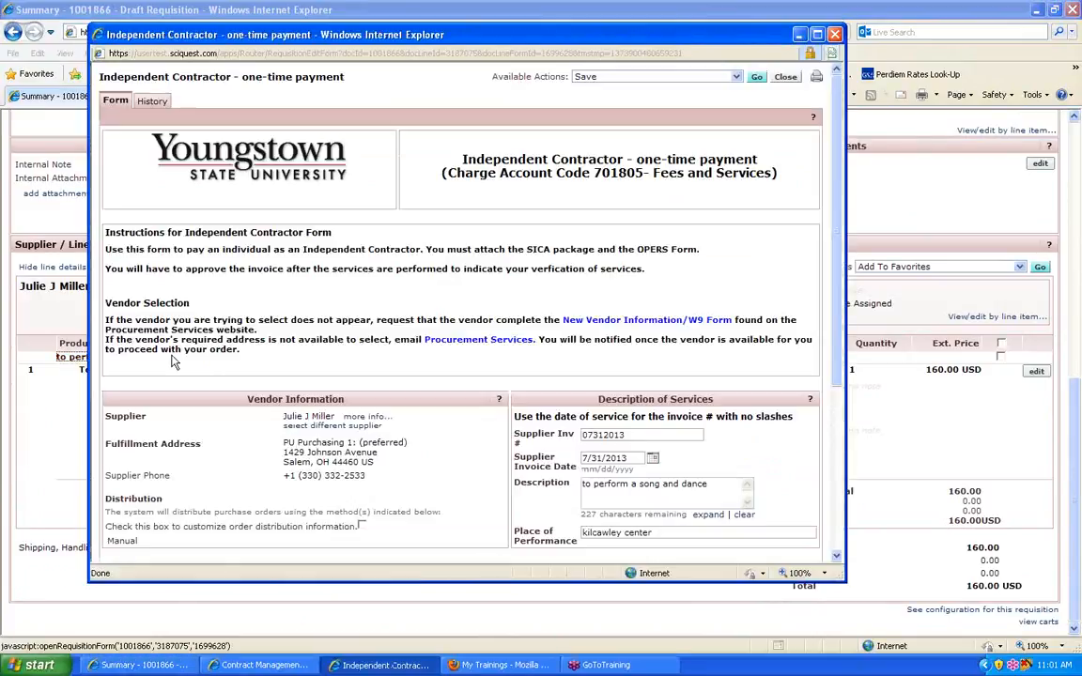
{"action": "scroll", "coordinate": [261, 359], "scroll_direction": "down", "scroll_amount": 2}
{"action": "scroll", "coordinate": [261, 359], "scroll_direction": "down", "scroll_amount": 4}
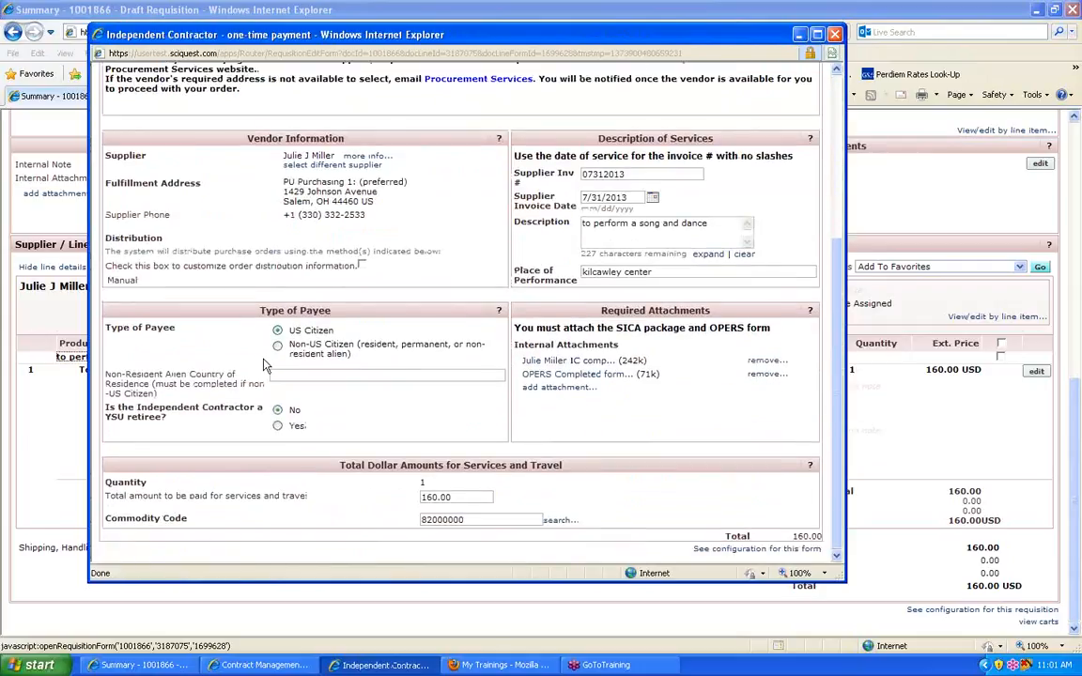
{"action": "scroll", "coordinate": [265, 367], "scroll_direction": "up", "scroll_amount": 6}
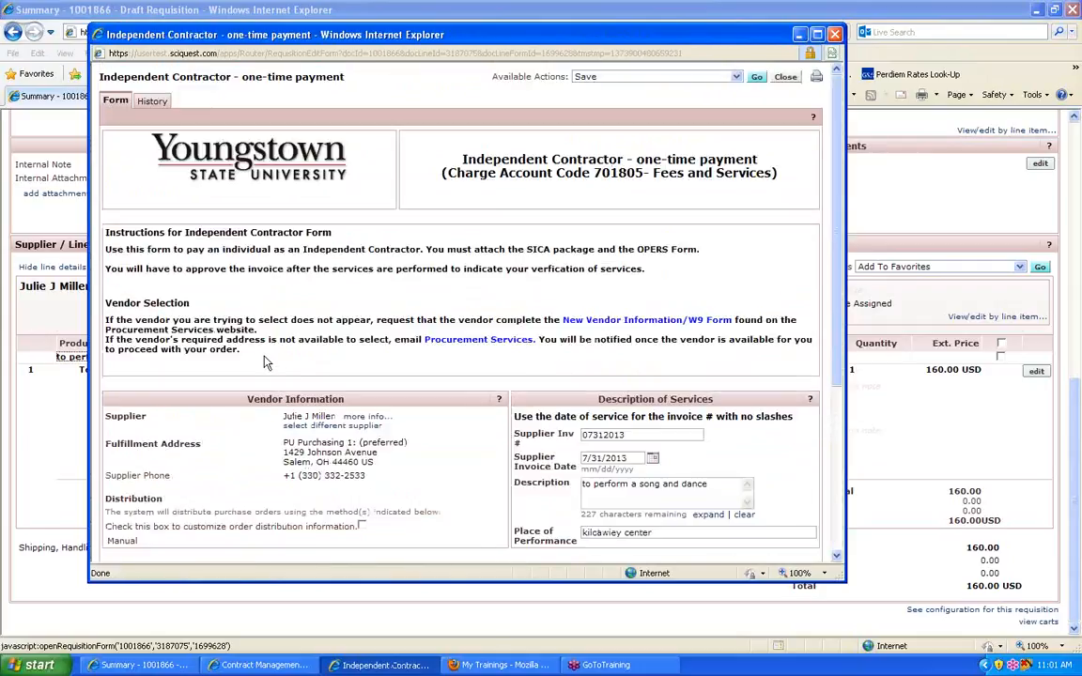
{"action": "left_click", "coordinate": [787, 79]}
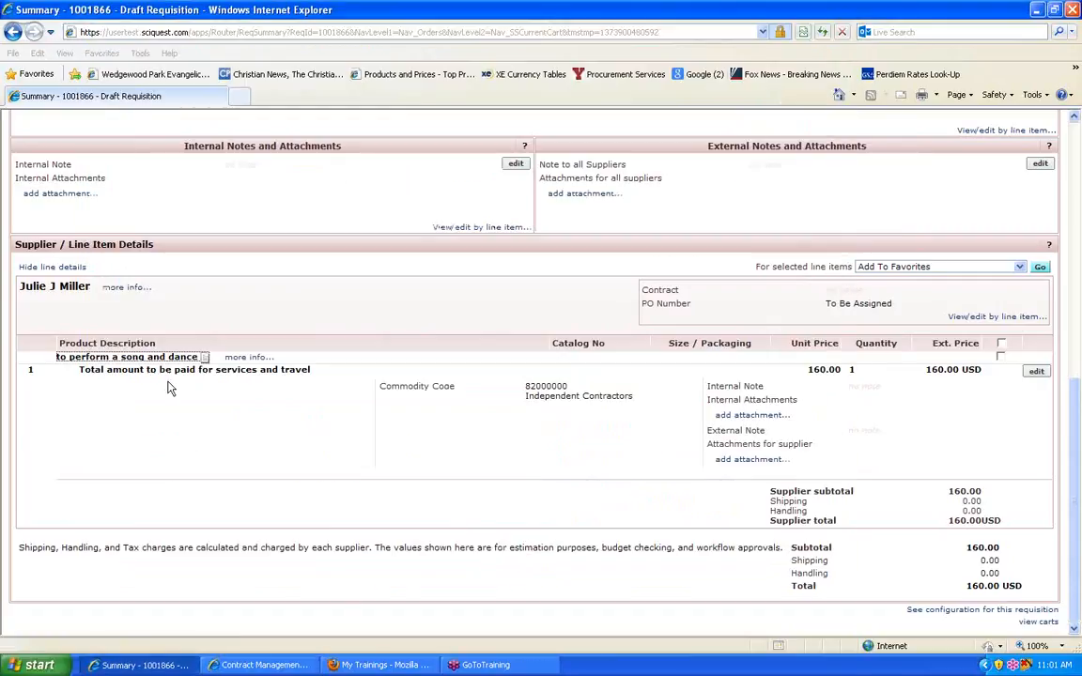
Step: View the approvers of the Form Approval step in the requisition's approval workflow, and return to the requisition summary
{"action": "scroll", "coordinate": [265, 461], "scroll_direction": "up", "scroll_amount": 5}
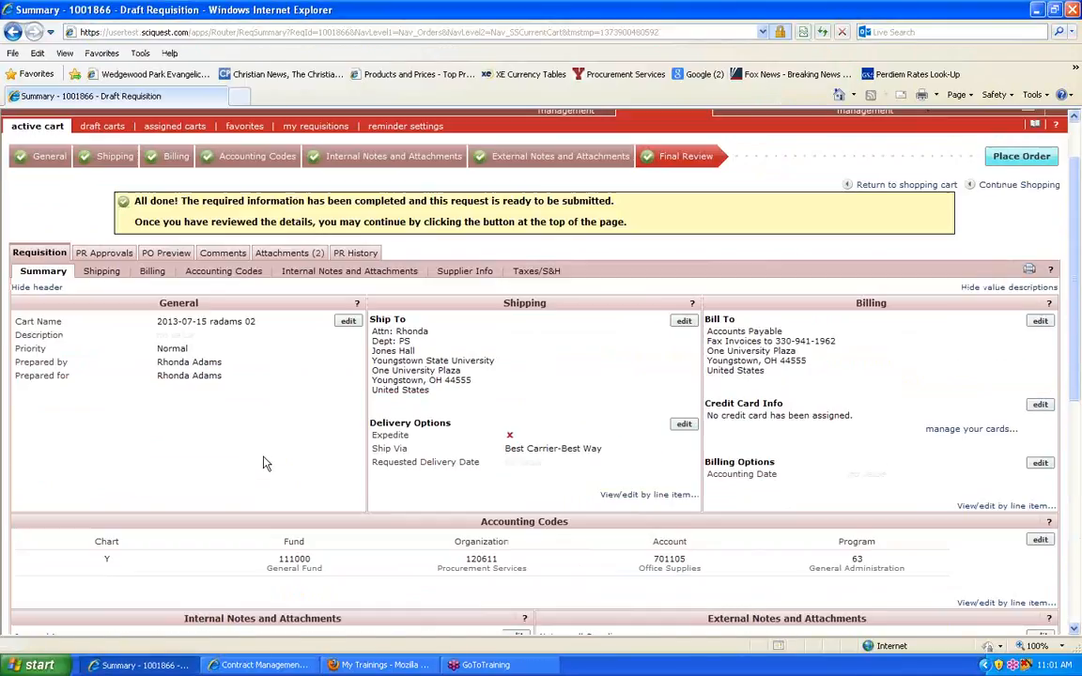
{"action": "left_click", "coordinate": [289, 256]}
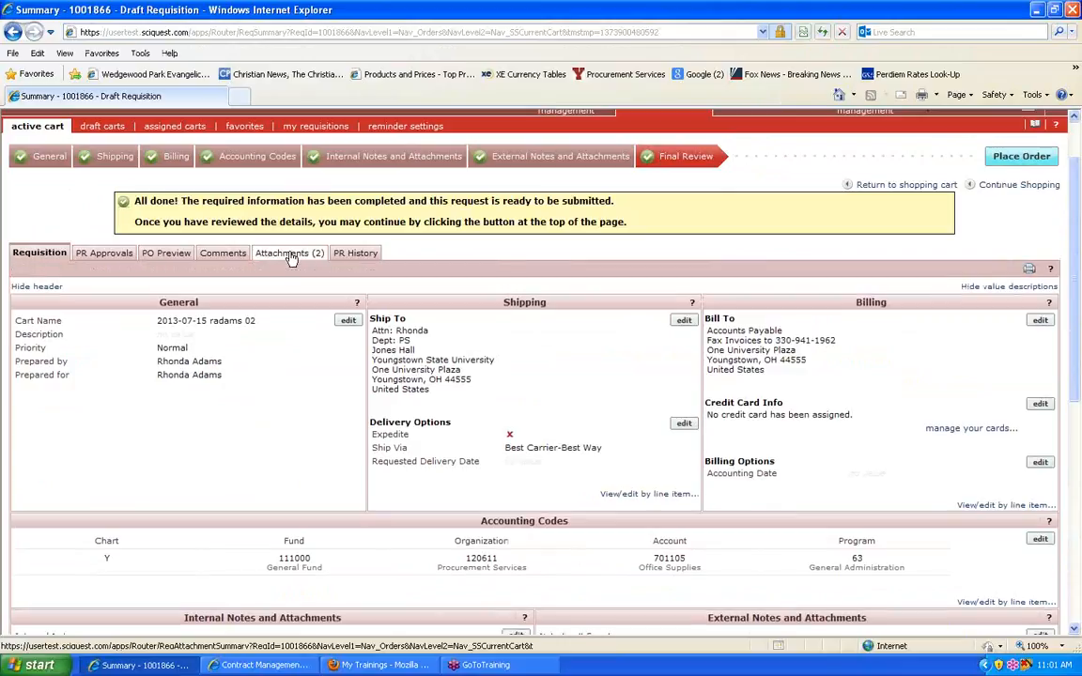
{"action": "left_click", "coordinate": [94, 260]}
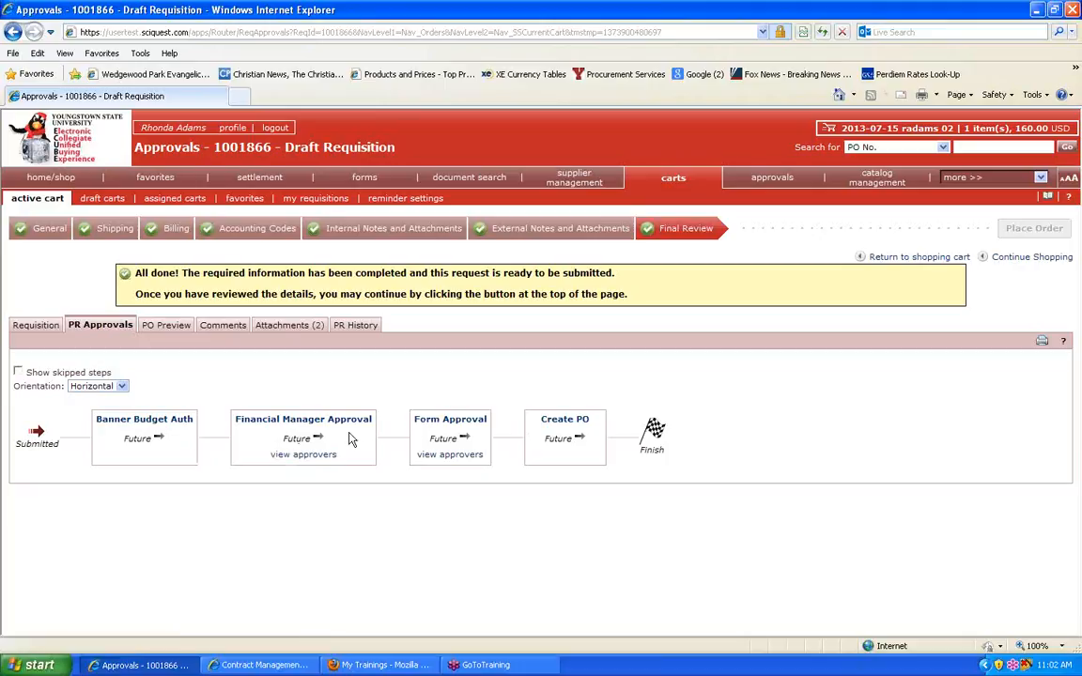
{"action": "left_click", "coordinate": [473, 452]}
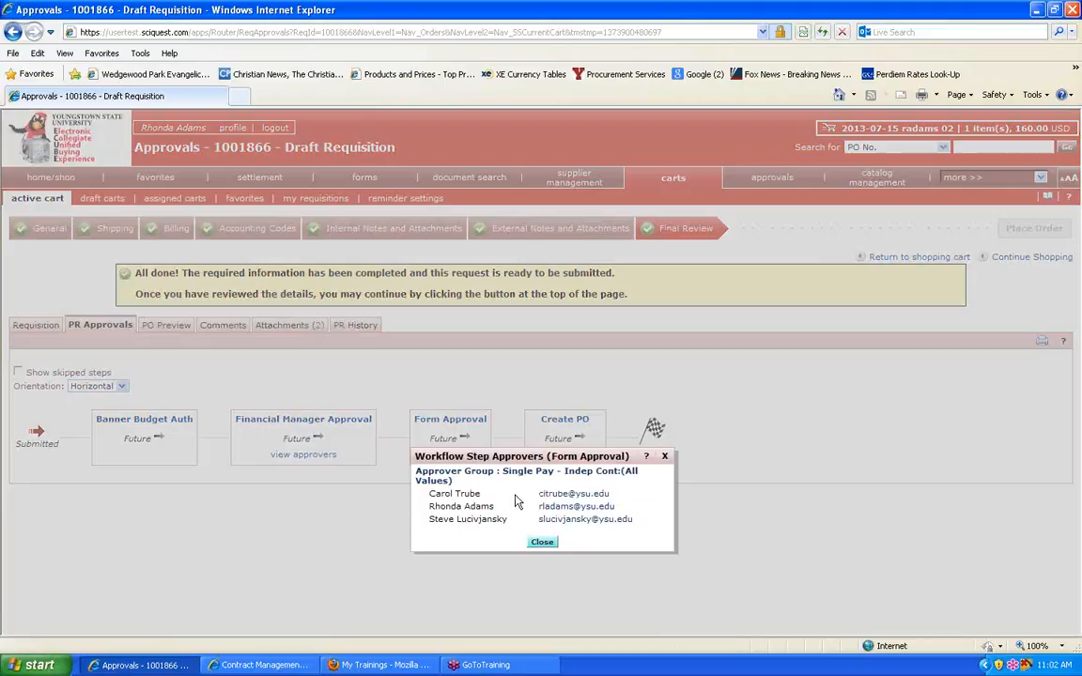
{"action": "left_click", "coordinate": [542, 542]}
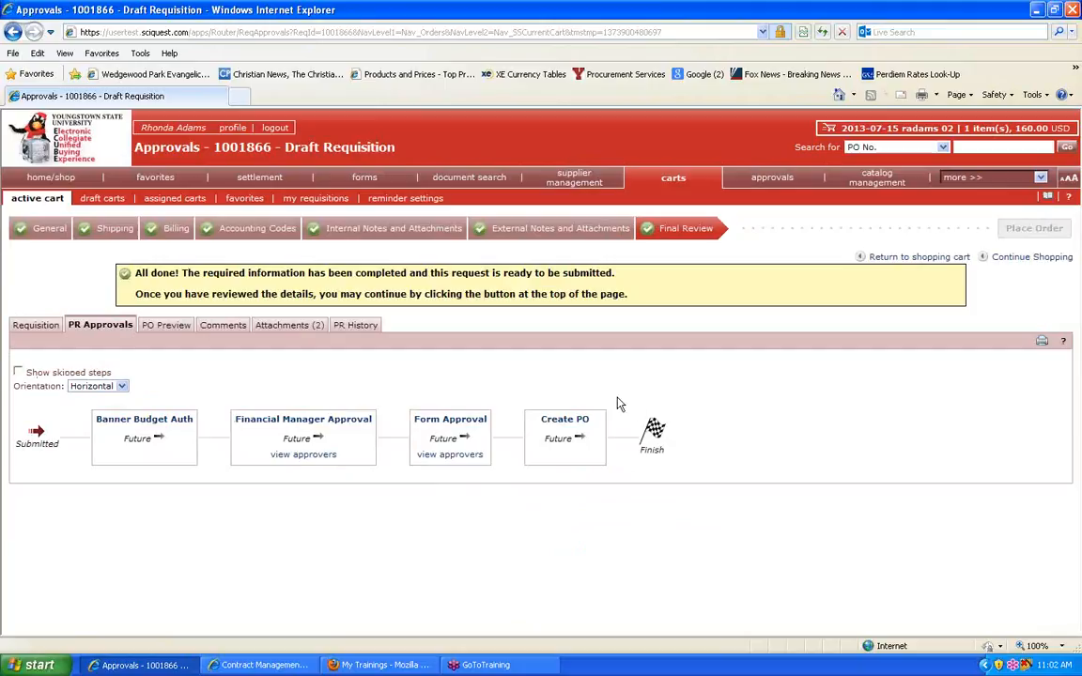
{"action": "left_click", "coordinate": [41, 325]}
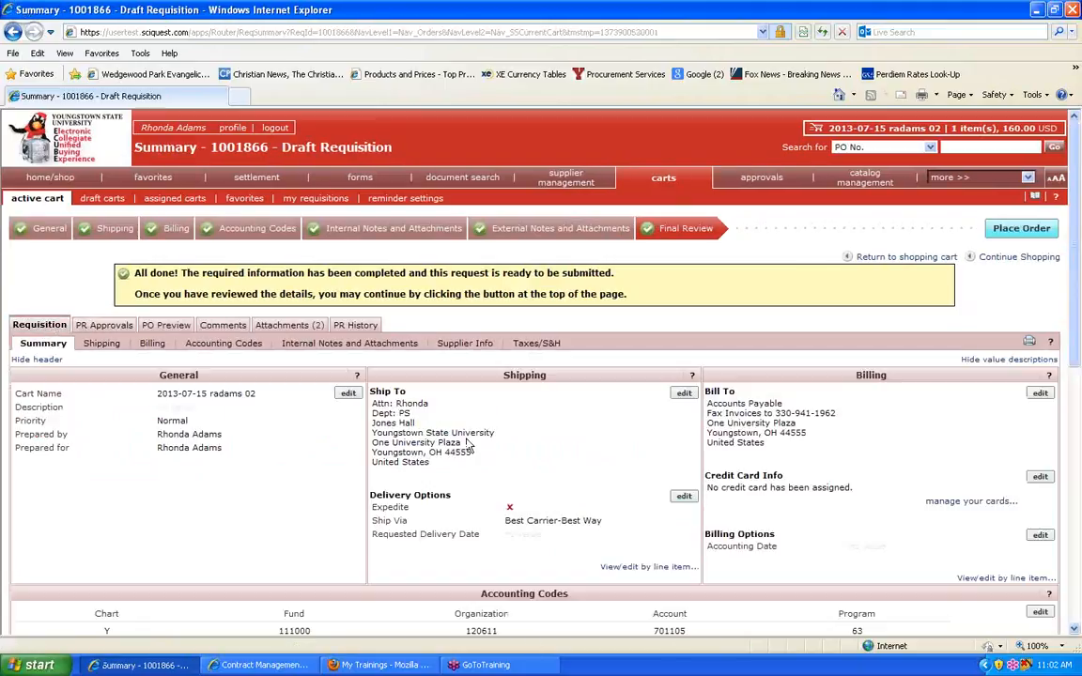
Step: Check the draft requisition's line items and totals once more, and place the order
{"action": "scroll", "coordinate": [498, 463], "scroll_direction": "down", "scroll_amount": 10}
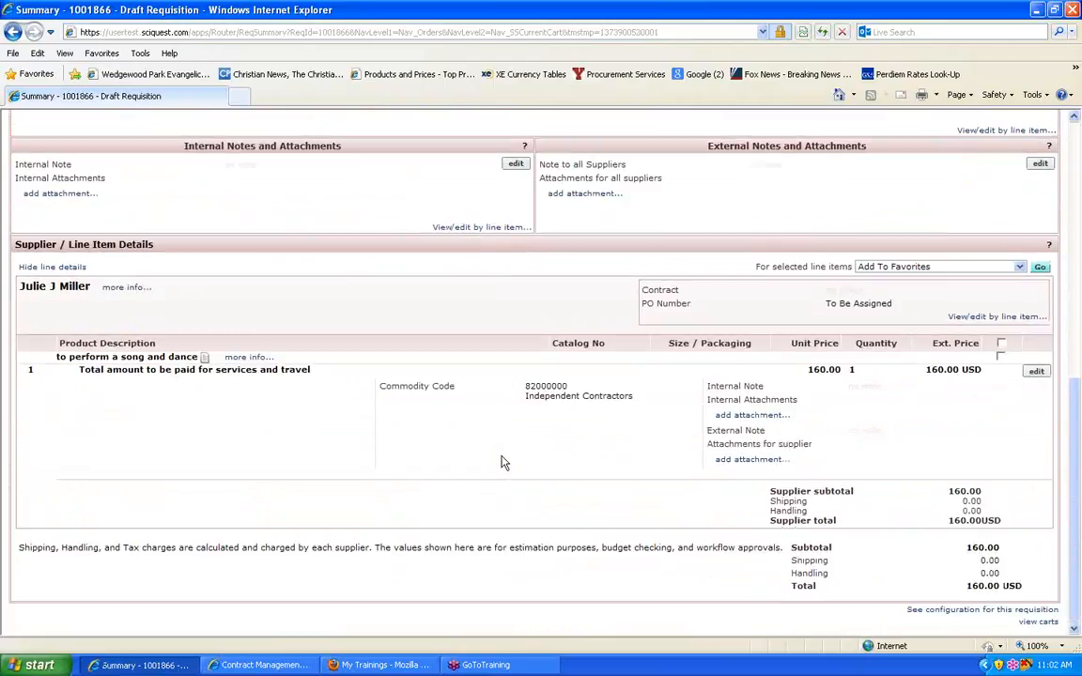
{"action": "scroll", "coordinate": [504, 463], "scroll_direction": "up", "scroll_amount": 10}
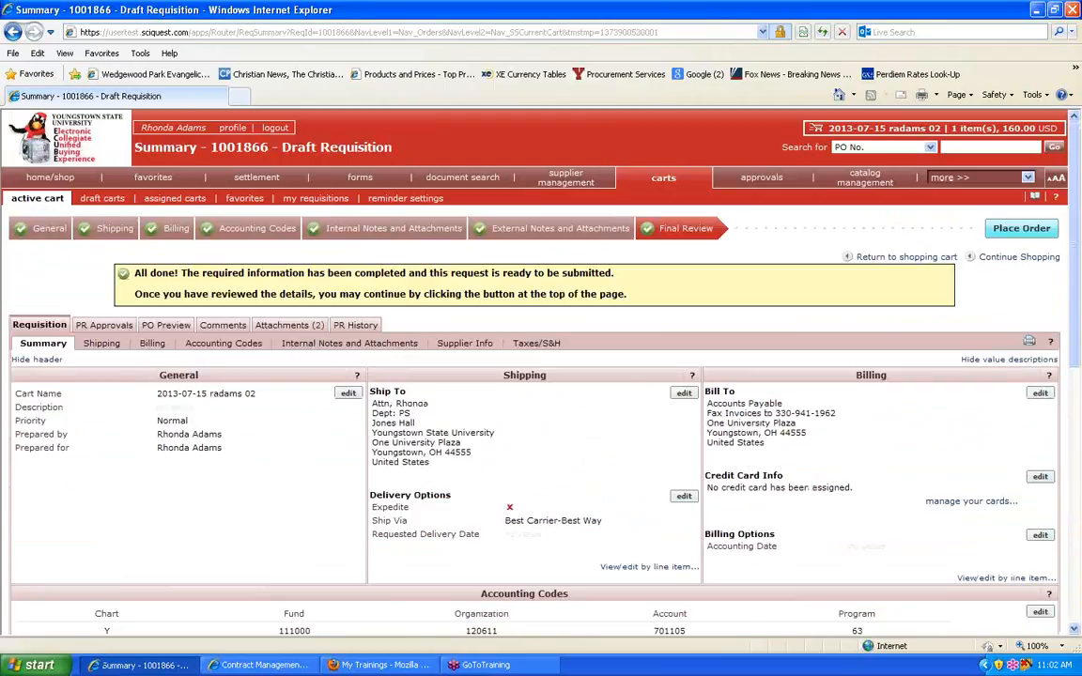
{"action": "left_click", "coordinate": [1017, 231]}
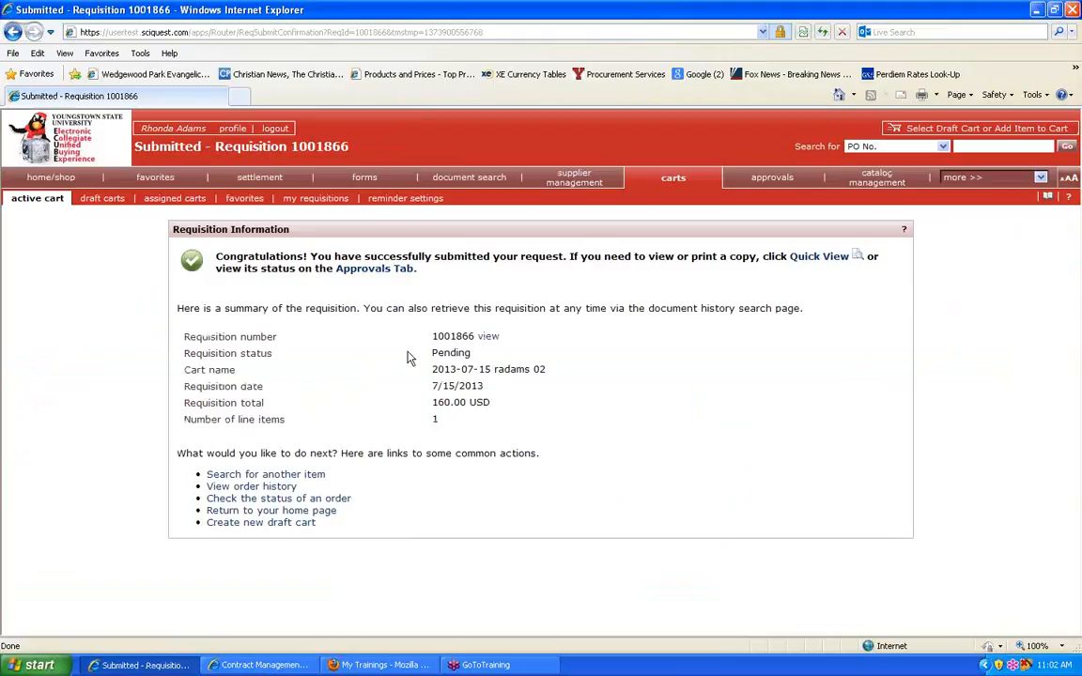
Step: From the home page's approval action items, open the newest unassigned requisition, submitted 7/15/2013 for 152.00 USD
{"action": "left_click", "coordinate": [438, 339]}
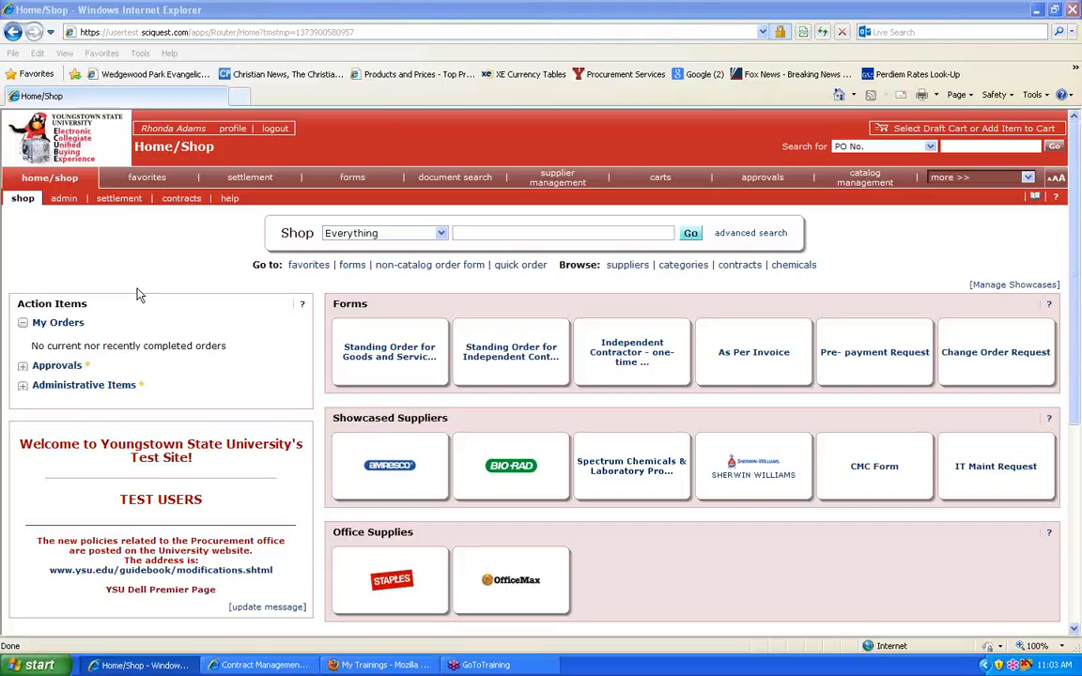
{"action": "left_click", "coordinate": [24, 367]}
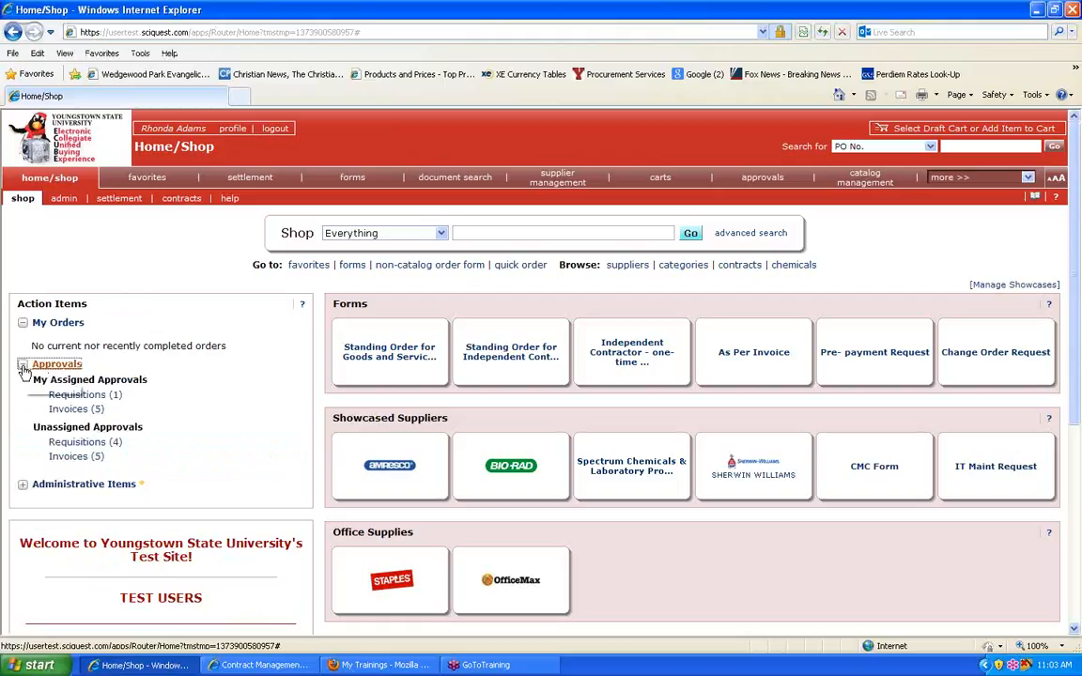
{"action": "left_click", "coordinate": [80, 443]}
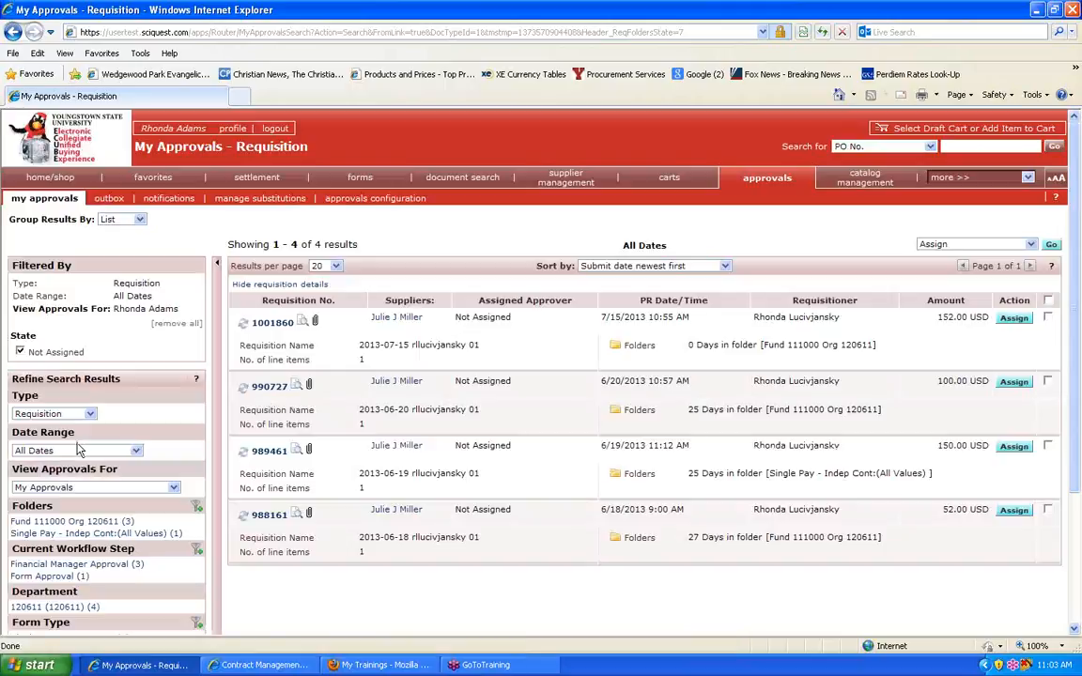
{"action": "left_click", "coordinate": [278, 323]}
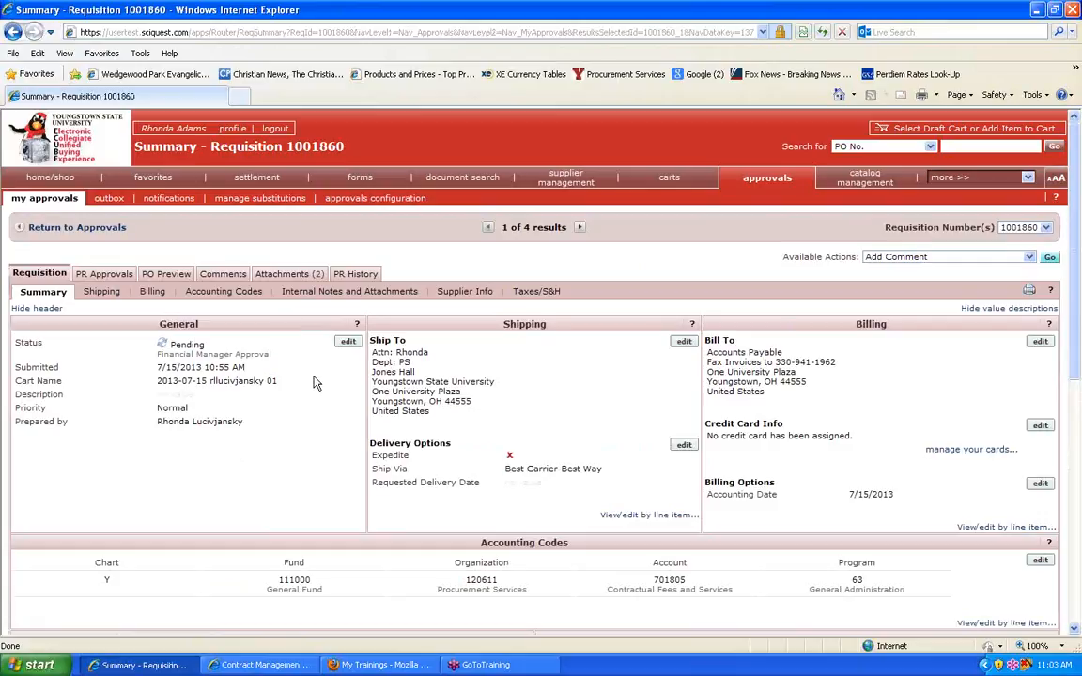
Step: Review the requisition details and the payment form behind the "perform a song and dance" line item, and close the form
{"action": "scroll", "coordinate": [318, 381], "scroll_direction": "down", "scroll_amount": 4}
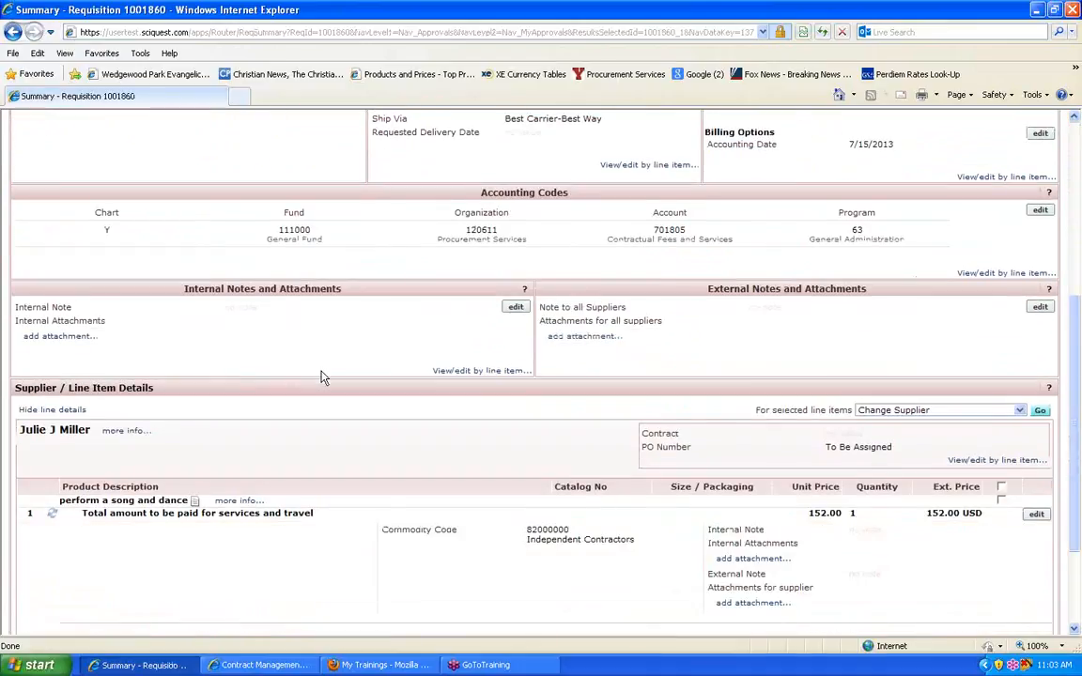
{"action": "scroll", "coordinate": [320, 377], "scroll_direction": "down", "scroll_amount": 2}
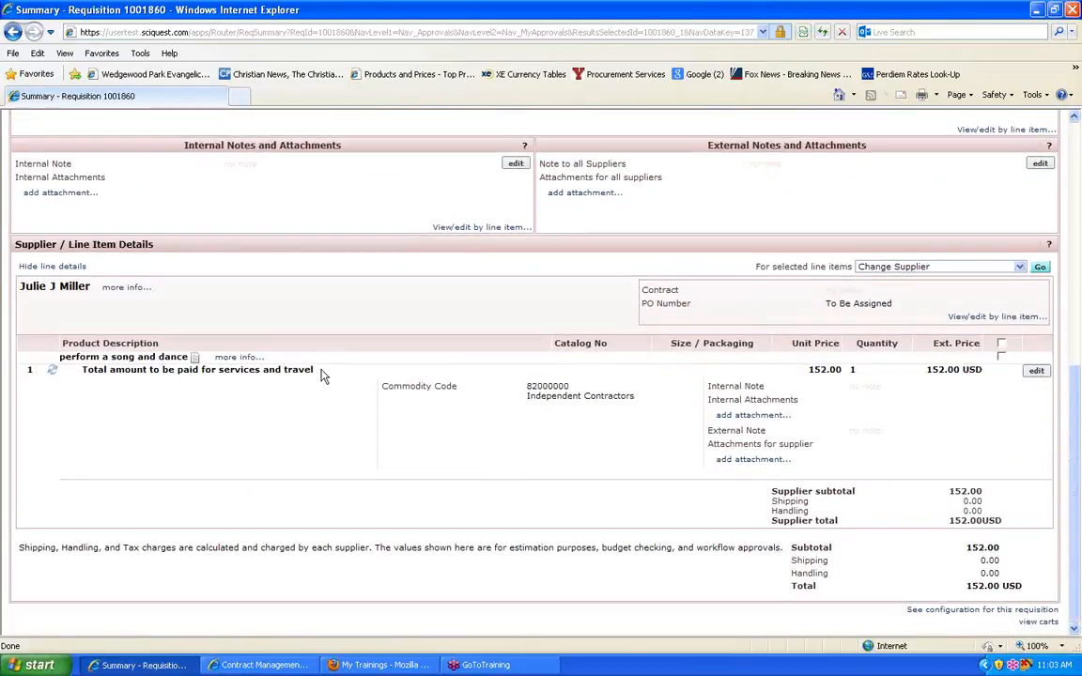
{"action": "left_click", "coordinate": [183, 356]}
{"action": "scroll", "coordinate": [434, 343], "scroll_direction": "down", "scroll_amount": 4}
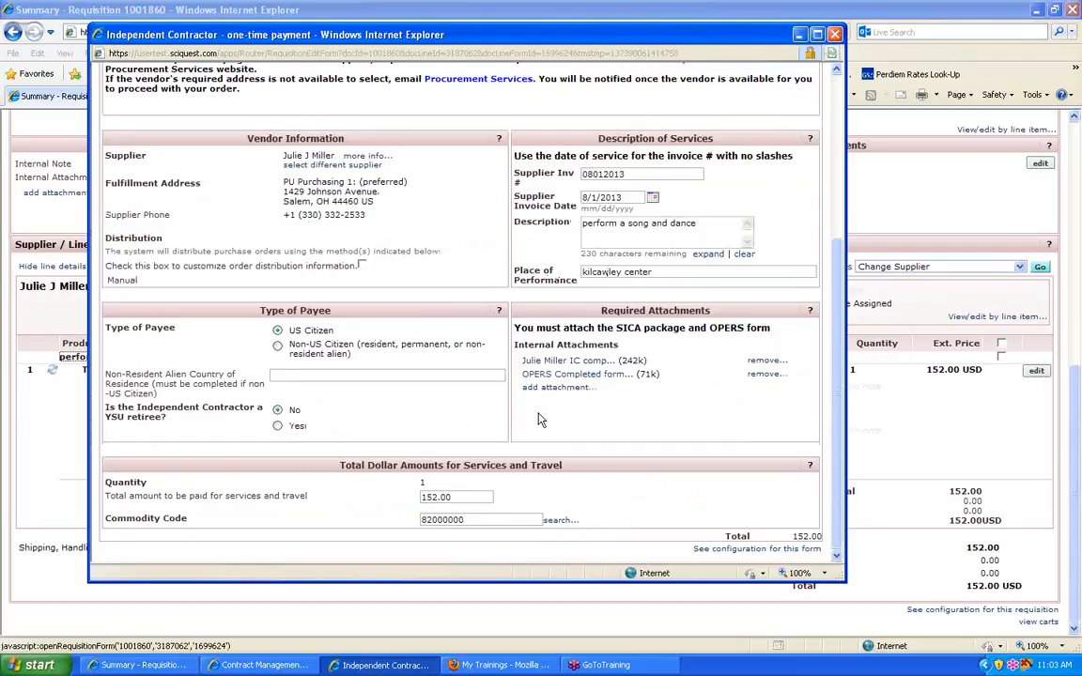
{"action": "scroll", "coordinate": [534, 411], "scroll_direction": "up", "scroll_amount": 5}
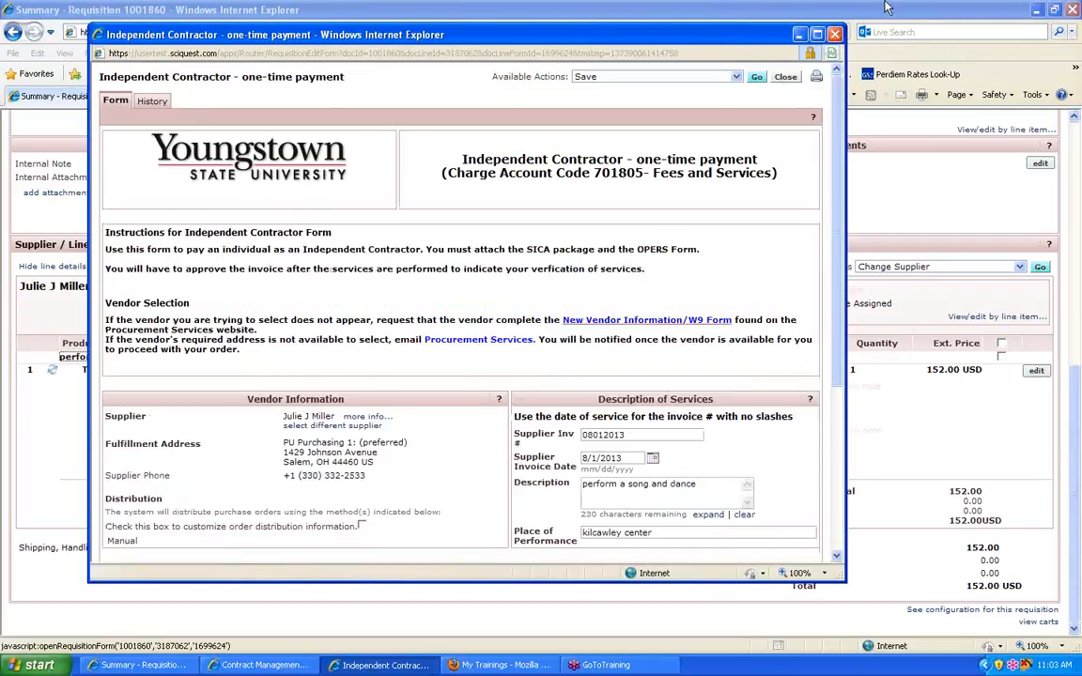
{"action": "left_click", "coordinate": [786, 77]}
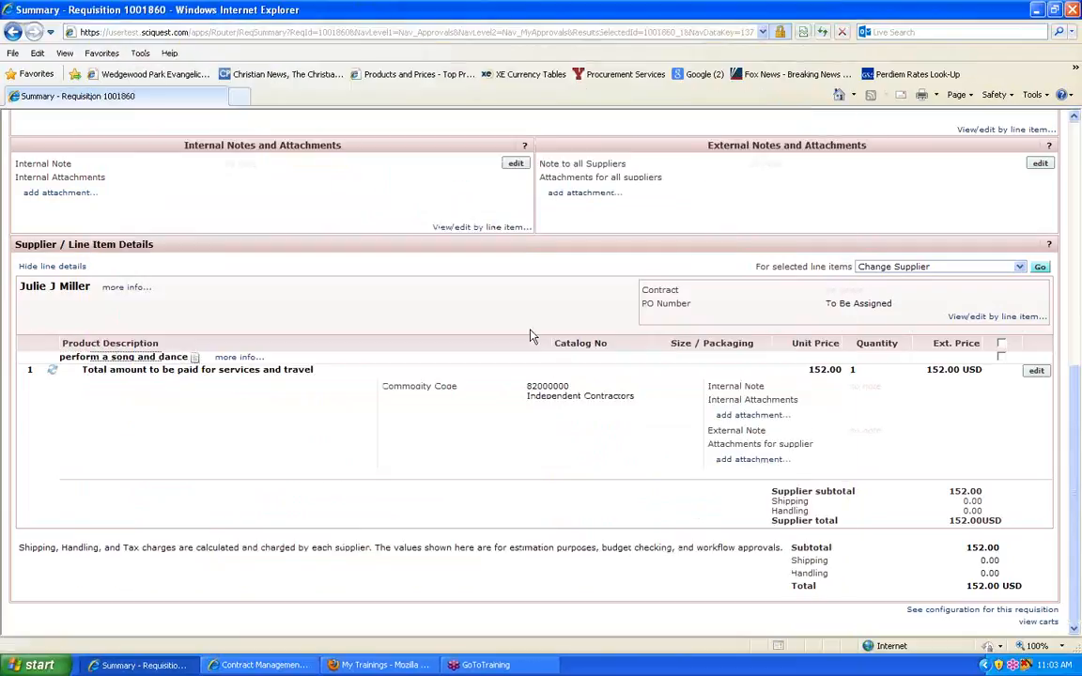
Step: Assign the open requisition to yourself for approval
{"action": "scroll", "coordinate": [530, 336], "scroll_direction": "up", "scroll_amount": 8}
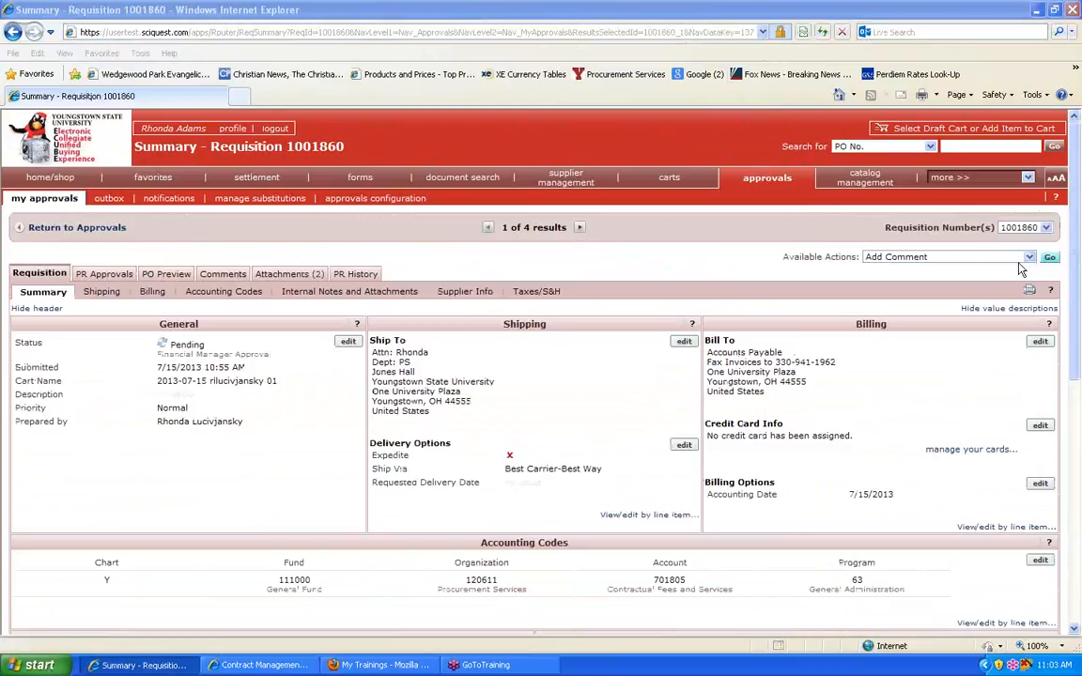
{"action": "left_click", "coordinate": [935, 257]}
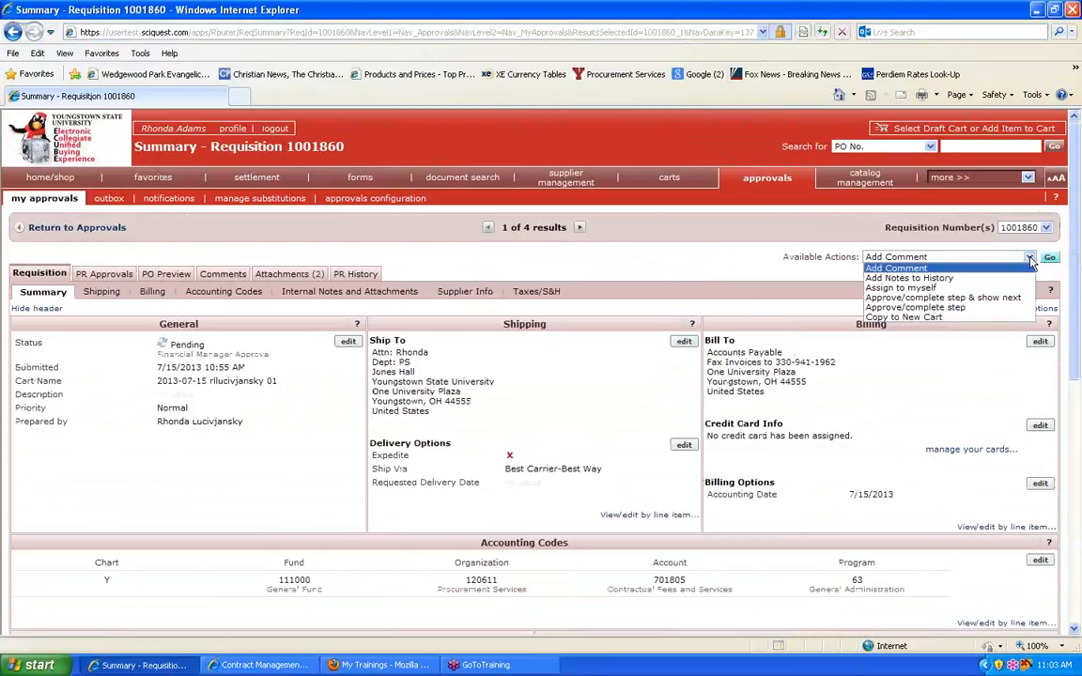
{"action": "left_click", "coordinate": [996, 307]}
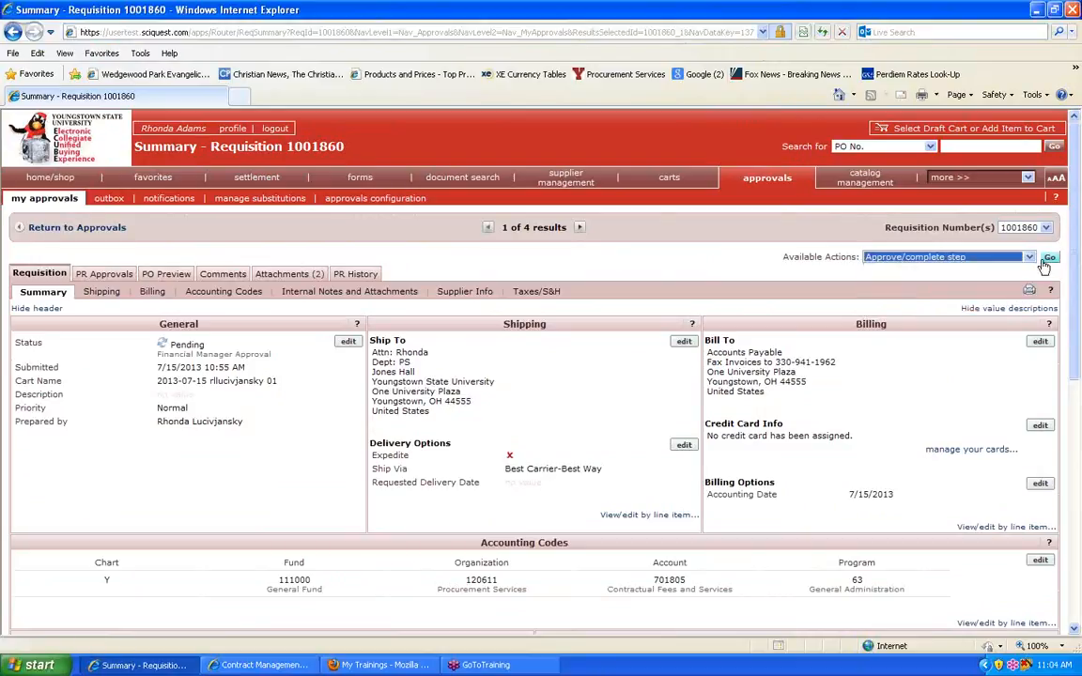
{"action": "left_click", "coordinate": [1030, 259]}
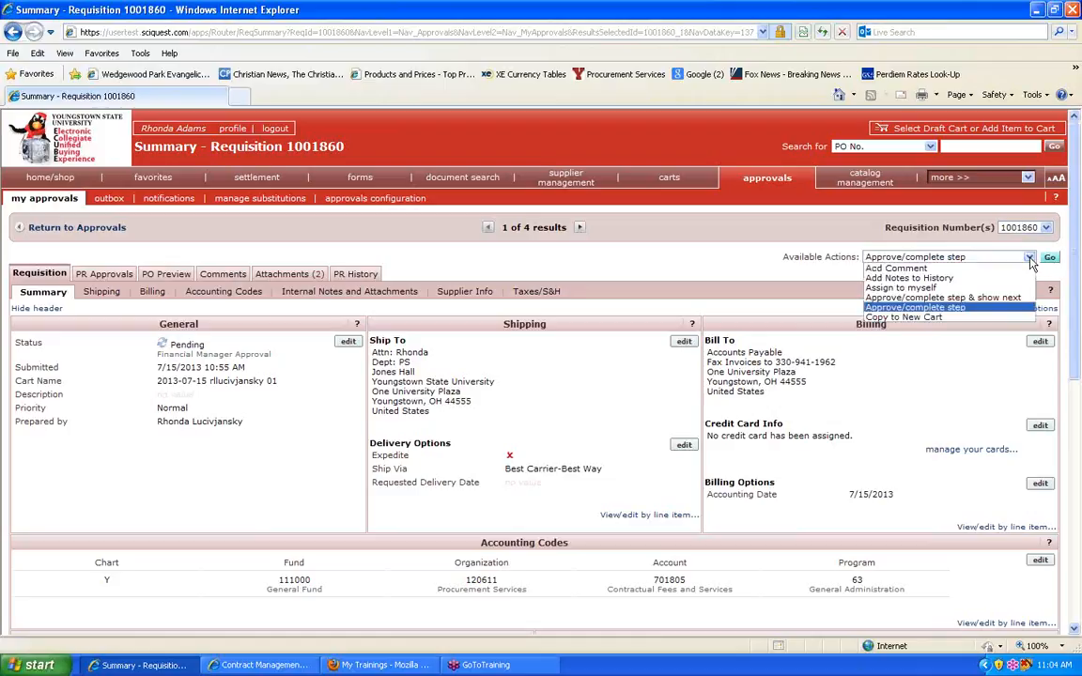
{"action": "left_click", "coordinate": [950, 287]}
{"action": "left_click", "coordinate": [1050, 256]}
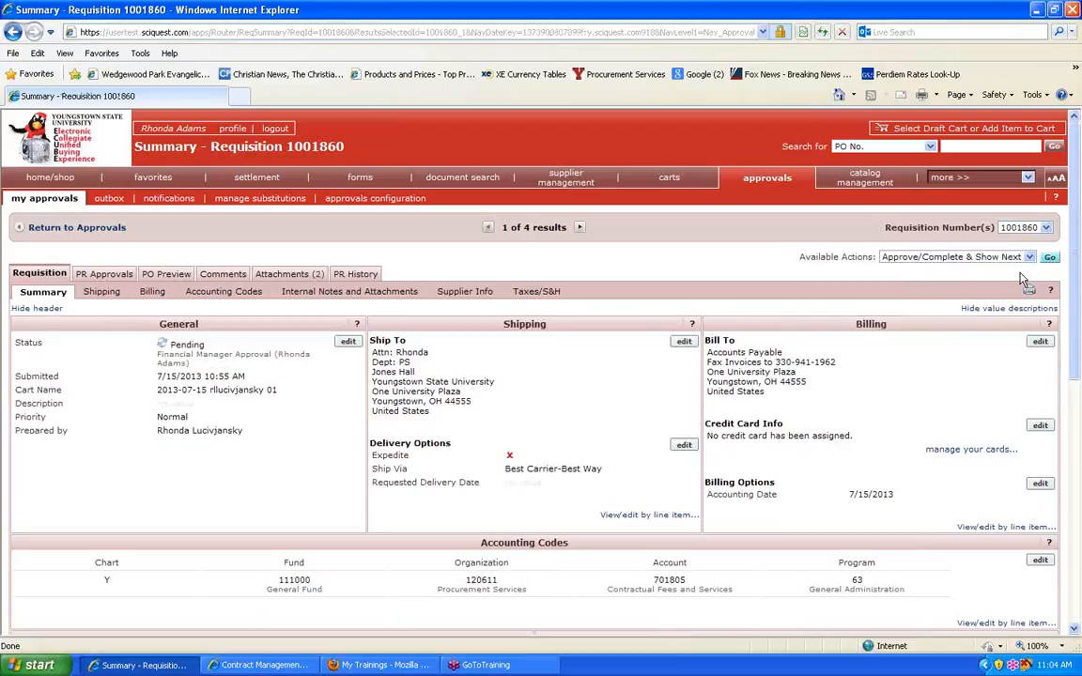
Step: Approve and complete the requisition's Financial Manager Approval step
{"action": "left_click", "coordinate": [1029, 258]}
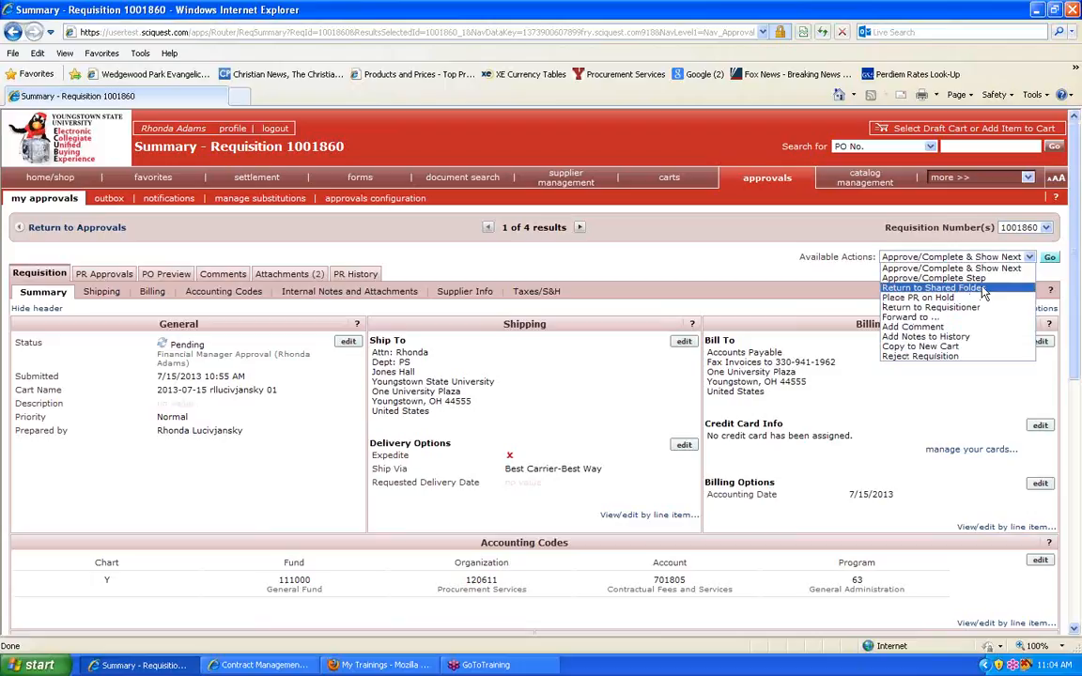
{"action": "left_click", "coordinate": [935, 278]}
{"action": "left_click", "coordinate": [1050, 256]}
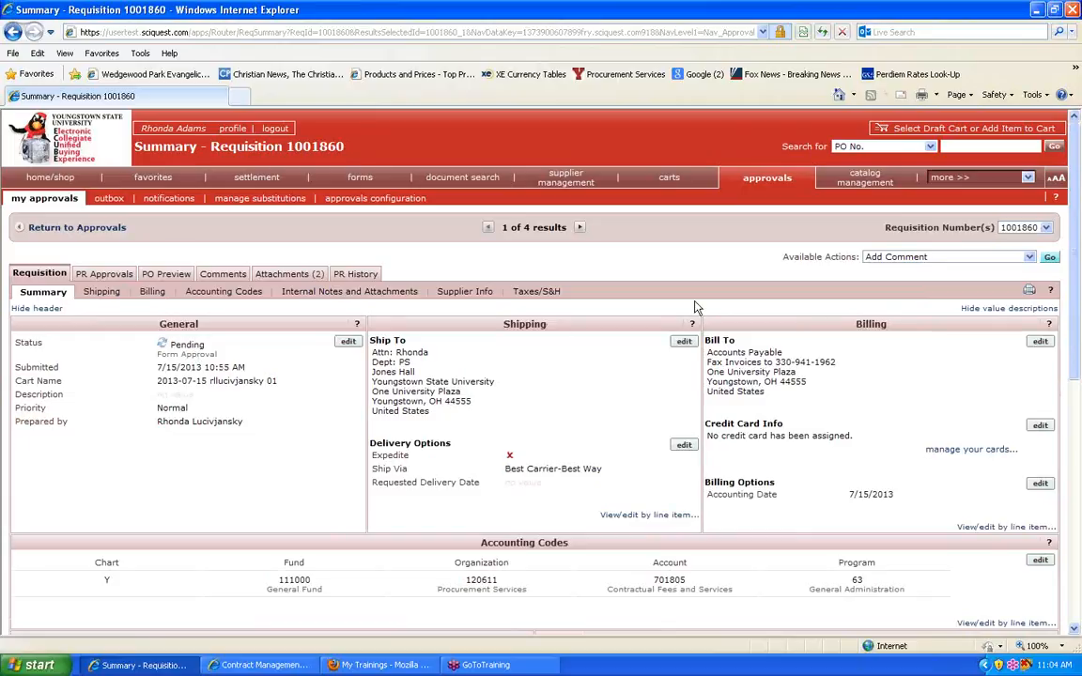
Step: Approve and complete the requisition's Form Approval step, and check its approval workflow and history
{"action": "left_click", "coordinate": [1010, 258]}
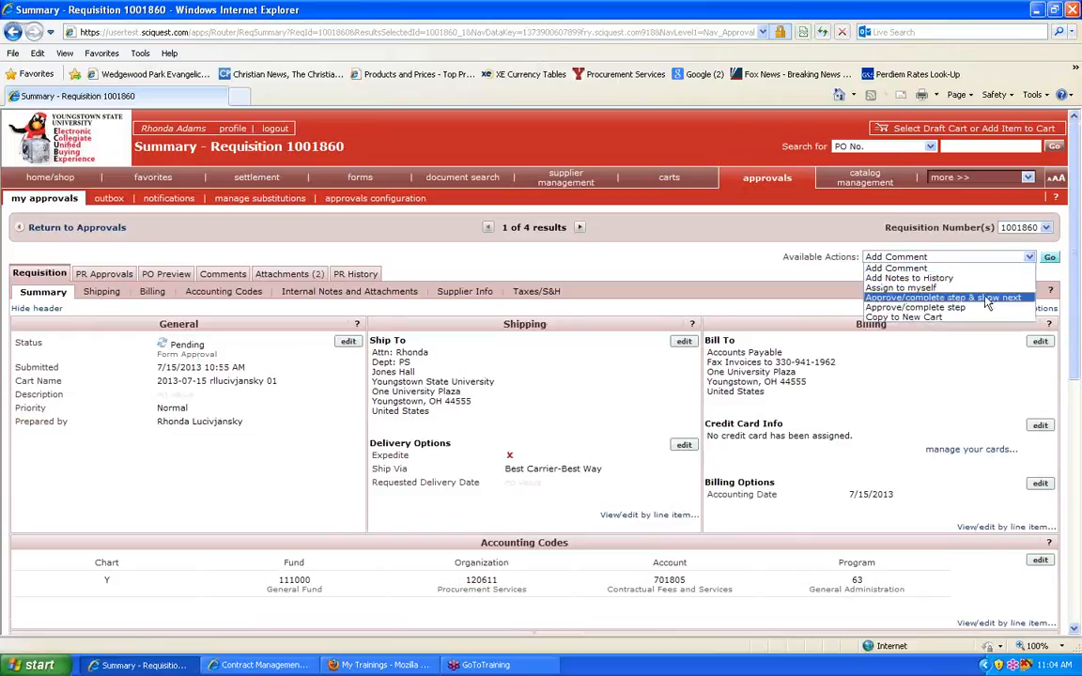
{"action": "left_click", "coordinate": [916, 311]}
{"action": "left_click", "coordinate": [1049, 259]}
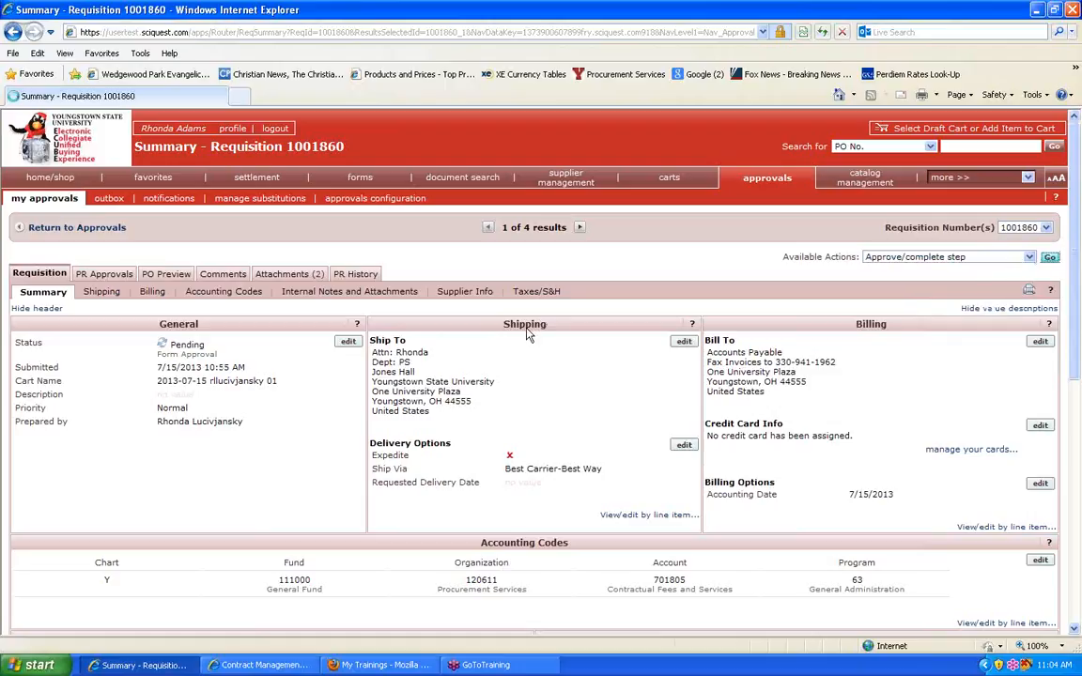
{"action": "left_click", "coordinate": [103, 274]}
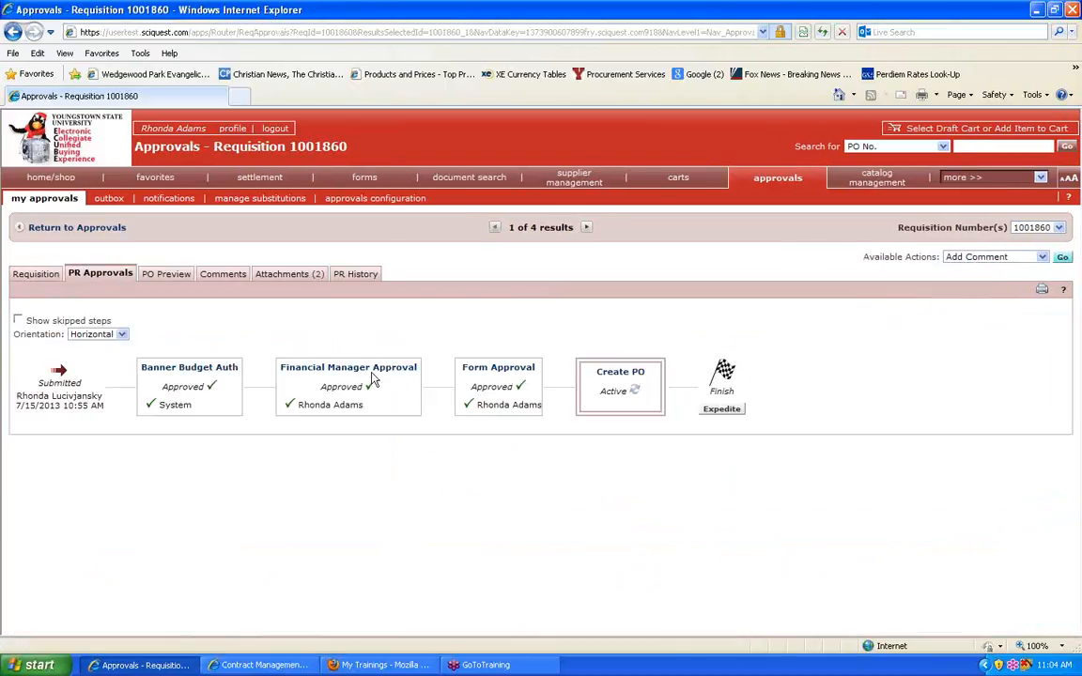
{"action": "left_click", "coordinate": [347, 275]}
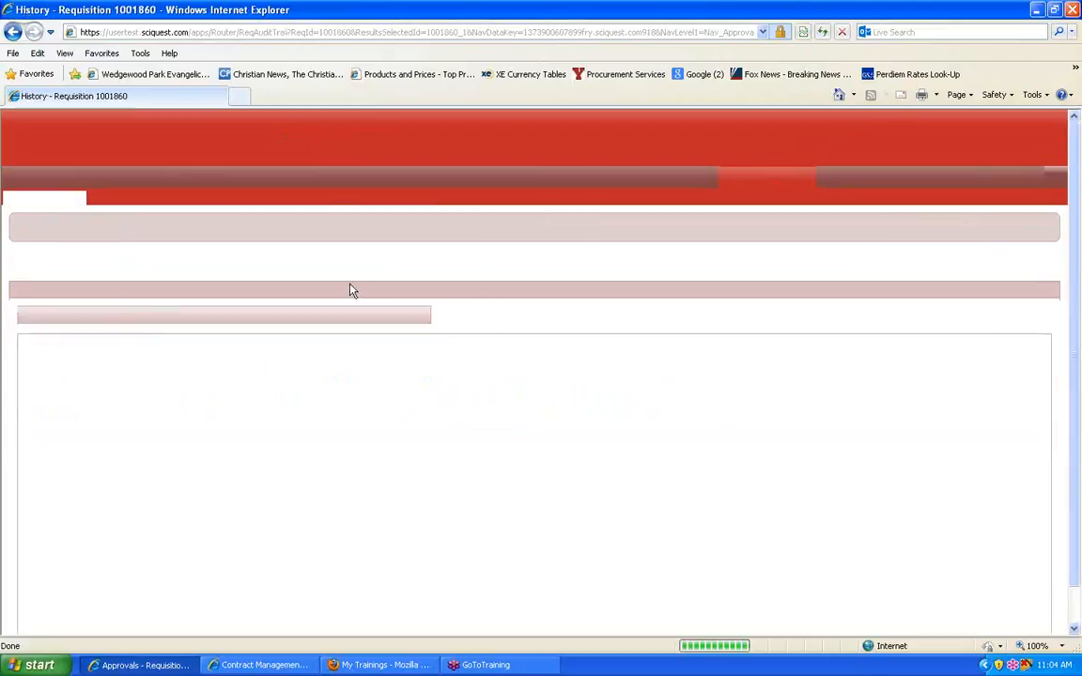
Step: From the home page, list the unassigned invoices awaiting approval and open the newest one in the Fund 111000 Org 120611 folder
{"action": "left_click", "coordinate": [70, 178]}
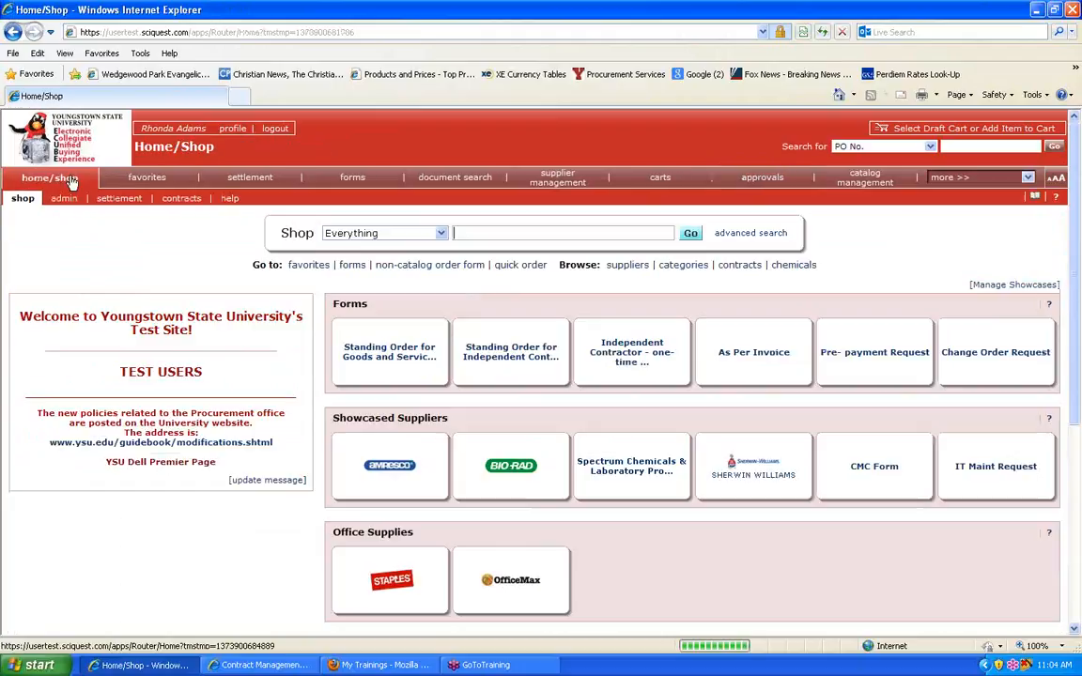
{"action": "left_click", "coordinate": [83, 458]}
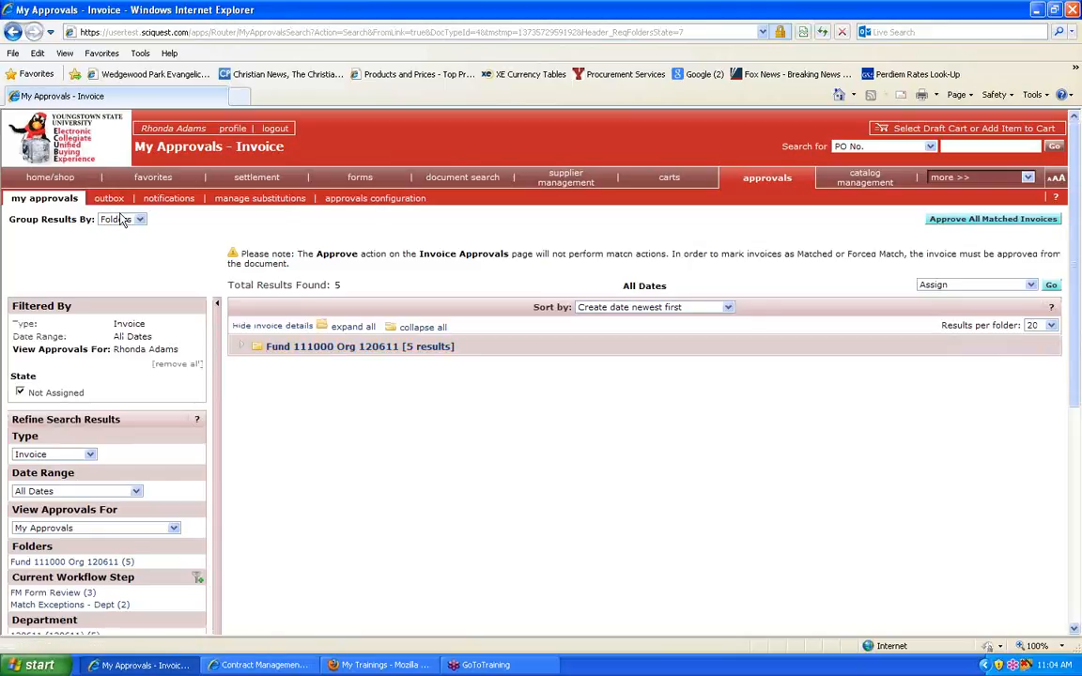
{"action": "left_click", "coordinate": [353, 350]}
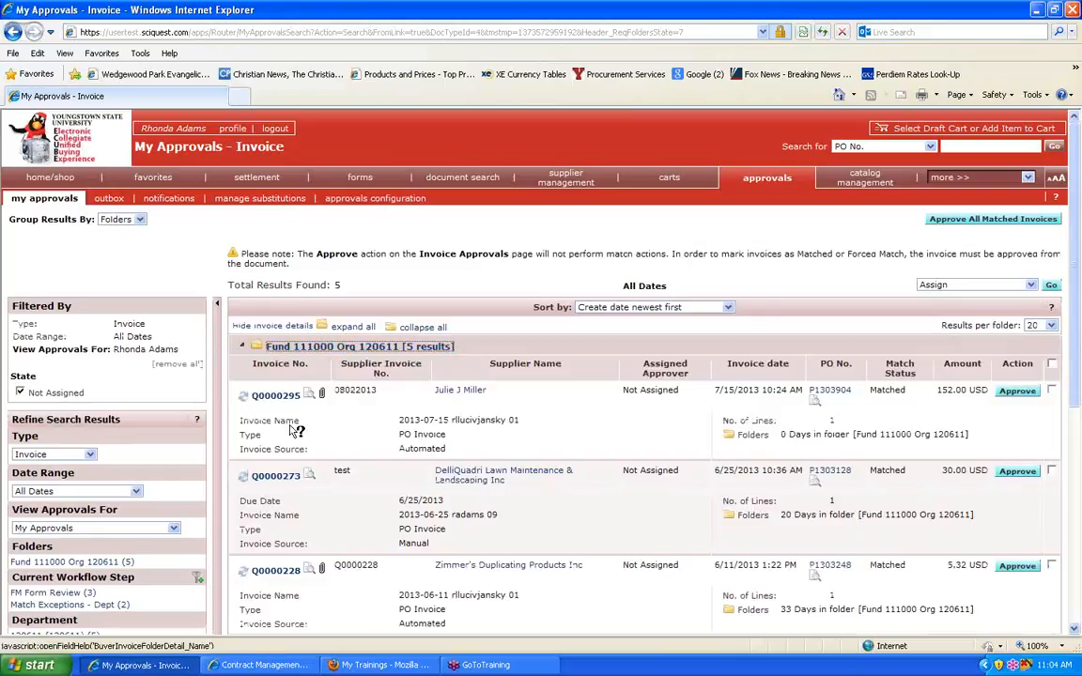
{"action": "left_click", "coordinate": [276, 396]}
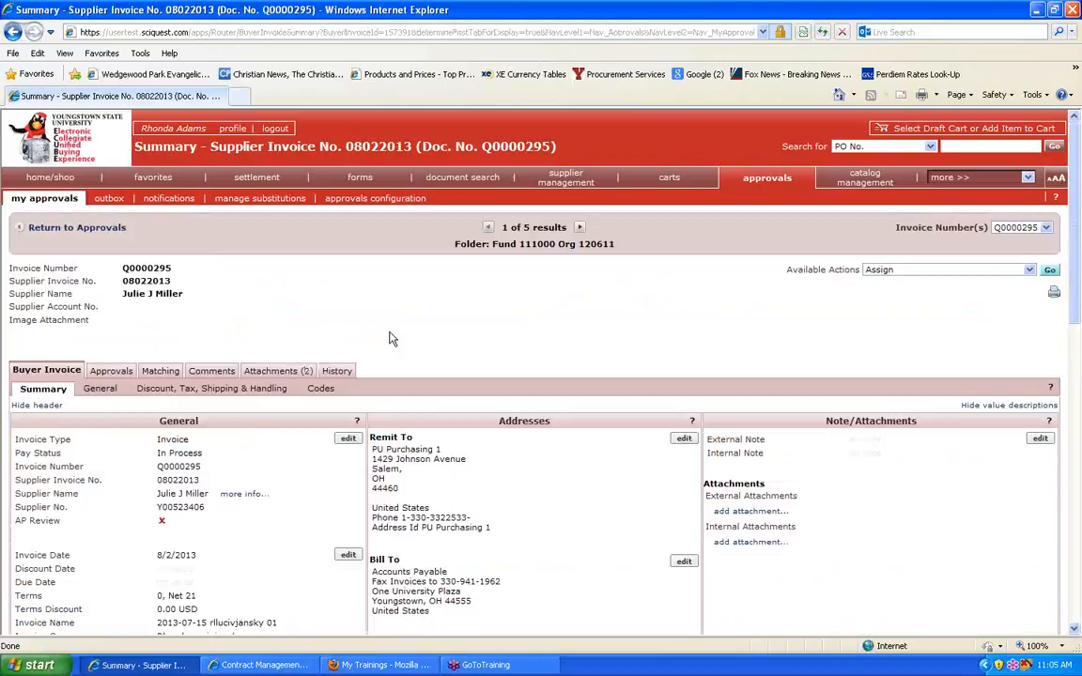
Step: Examine the invoice's general information, addresses, payment information, accounting codes and line item details
{"action": "scroll", "coordinate": [393, 339], "scroll_direction": "down", "scroll_amount": 1}
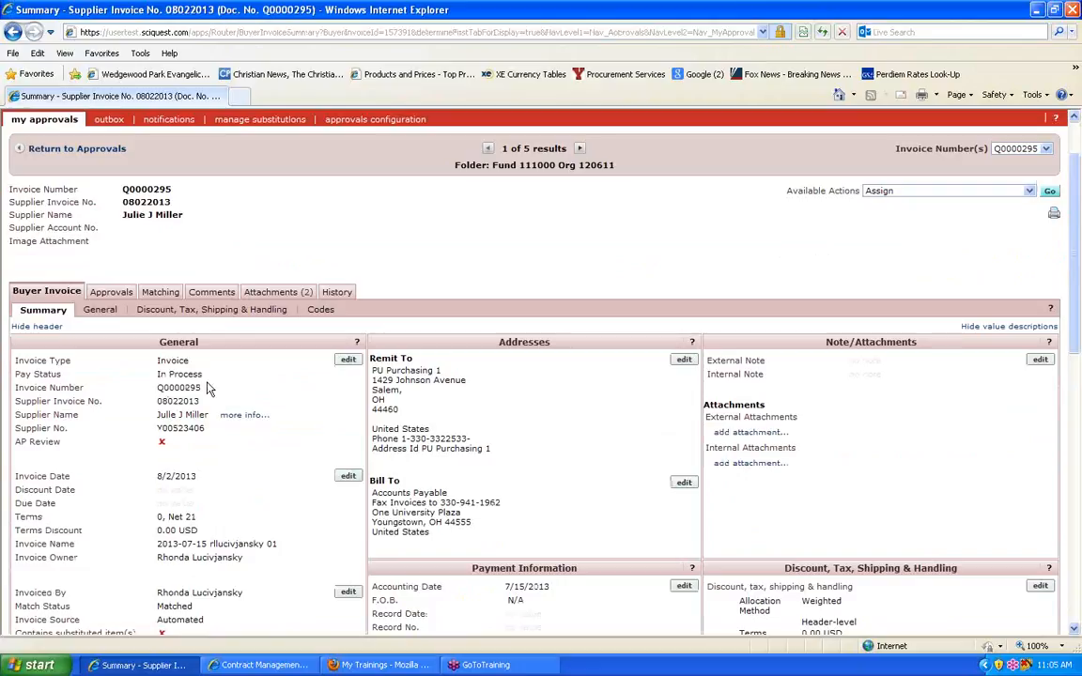
{"action": "scroll", "coordinate": [267, 395], "scroll_direction": "down", "scroll_amount": 3}
{"action": "scroll", "coordinate": [273, 399], "scroll_direction": "down", "scroll_amount": 5}
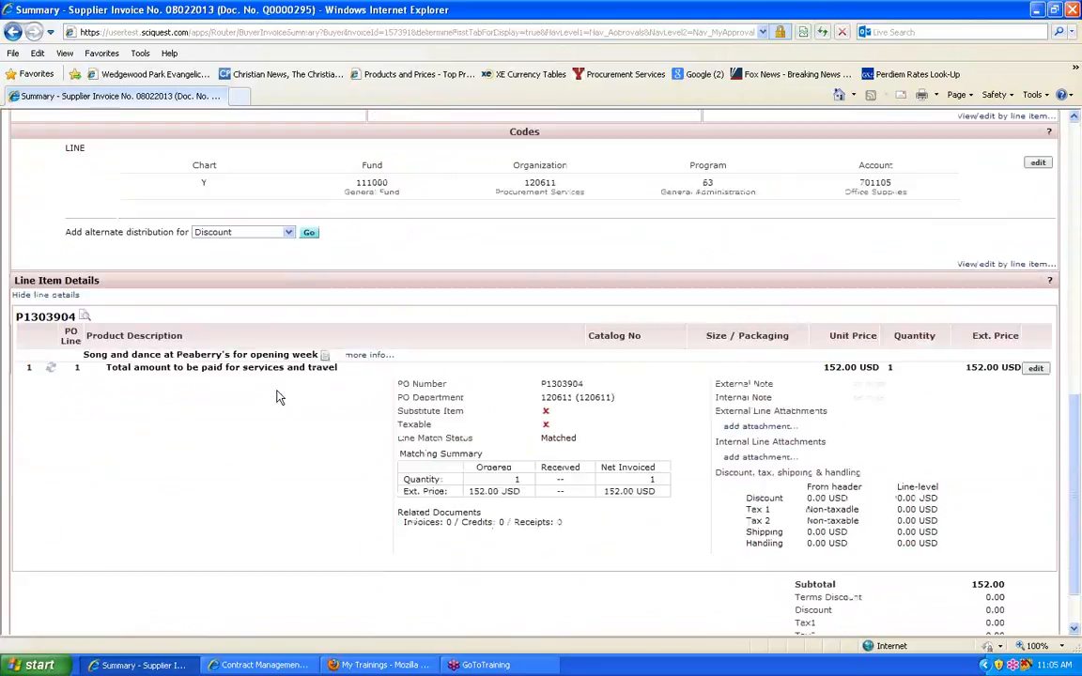
{"action": "scroll", "coordinate": [277, 398], "scroll_direction": "up", "scroll_amount": 5}
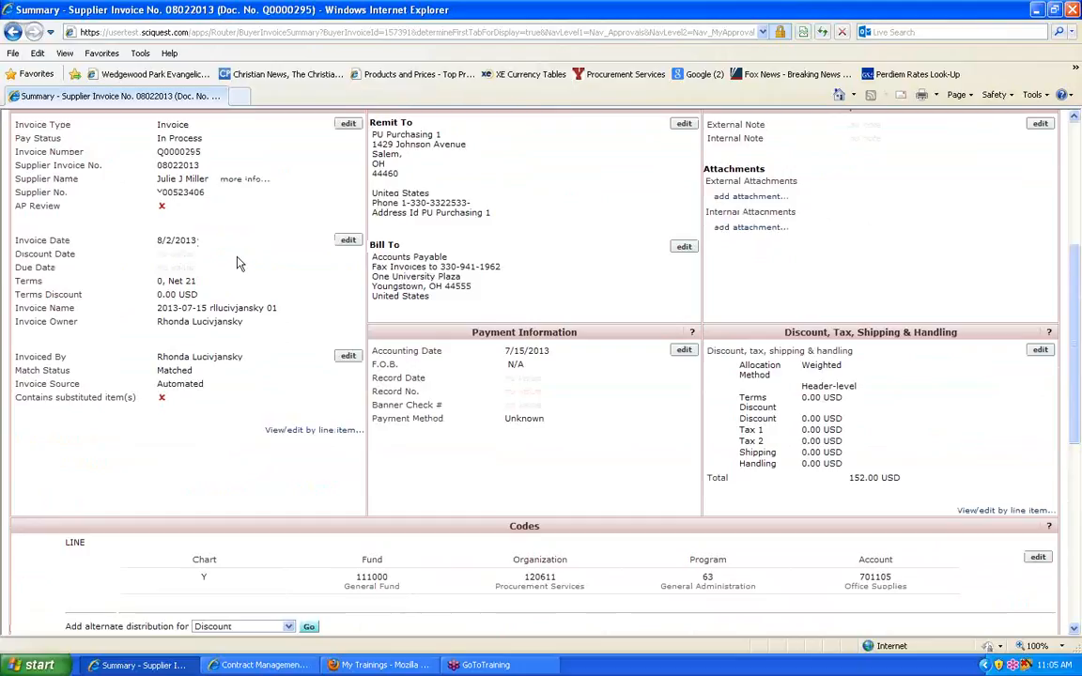
{"action": "scroll", "coordinate": [242, 261], "scroll_direction": "up", "scroll_amount": 3}
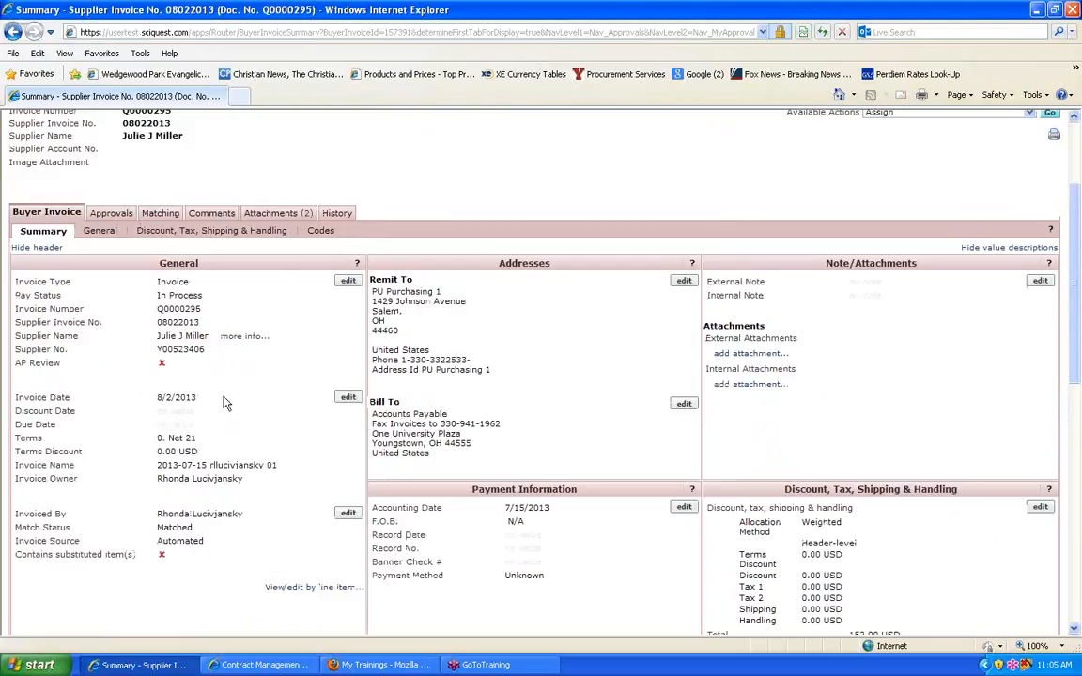
{"action": "scroll", "coordinate": [221, 399], "scroll_direction": "up", "scroll_amount": 3}
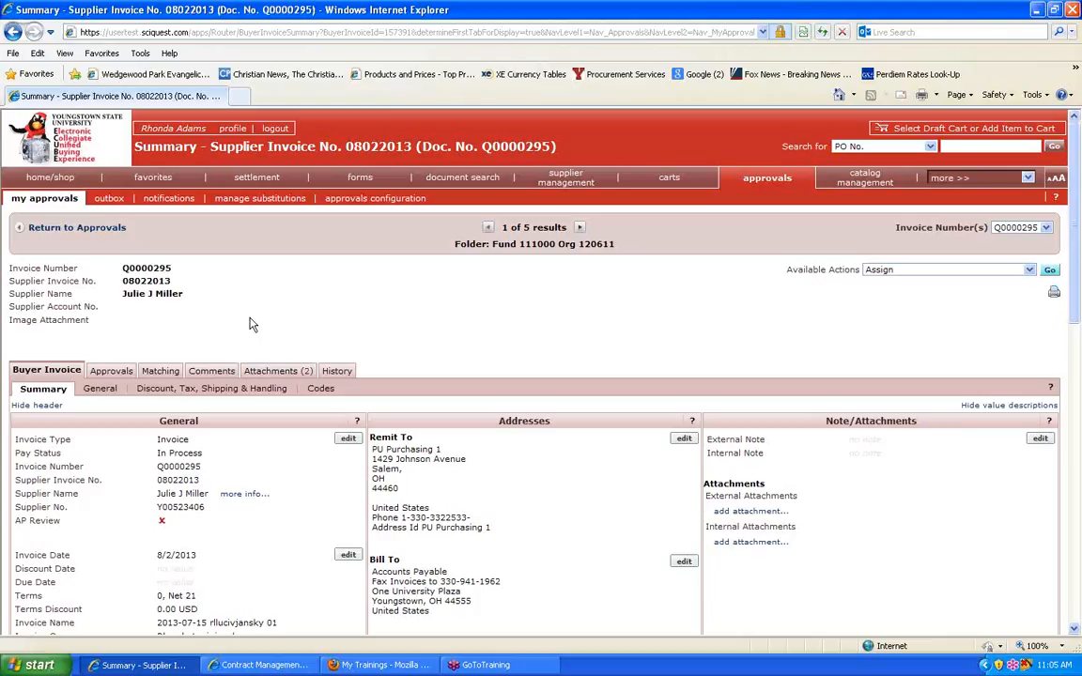
{"action": "scroll", "coordinate": [246, 314], "scroll_direction": "down", "scroll_amount": 5}
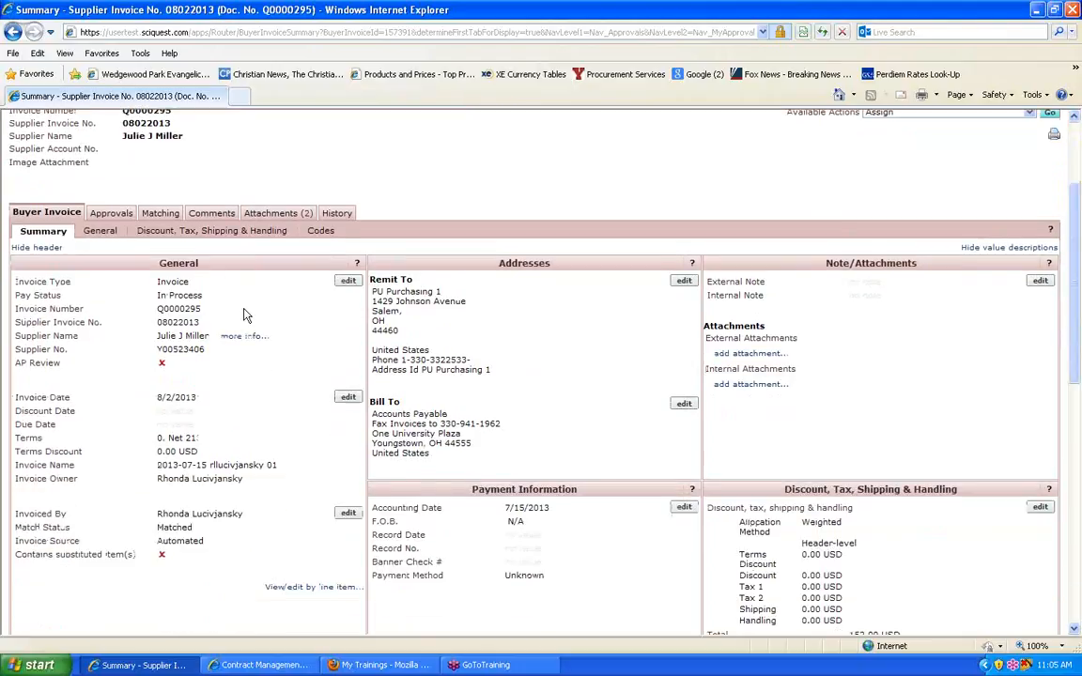
{"action": "scroll", "coordinate": [242, 307], "scroll_direction": "down", "scroll_amount": 3}
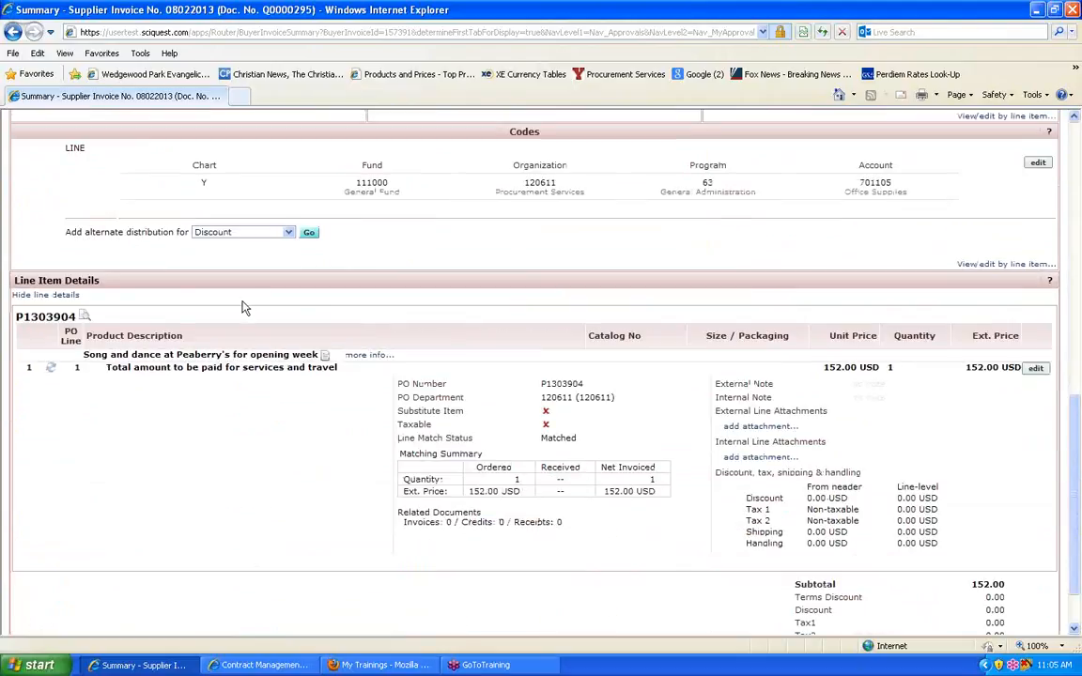
{"action": "scroll", "coordinate": [242, 307], "scroll_direction": "up", "scroll_amount": 8}
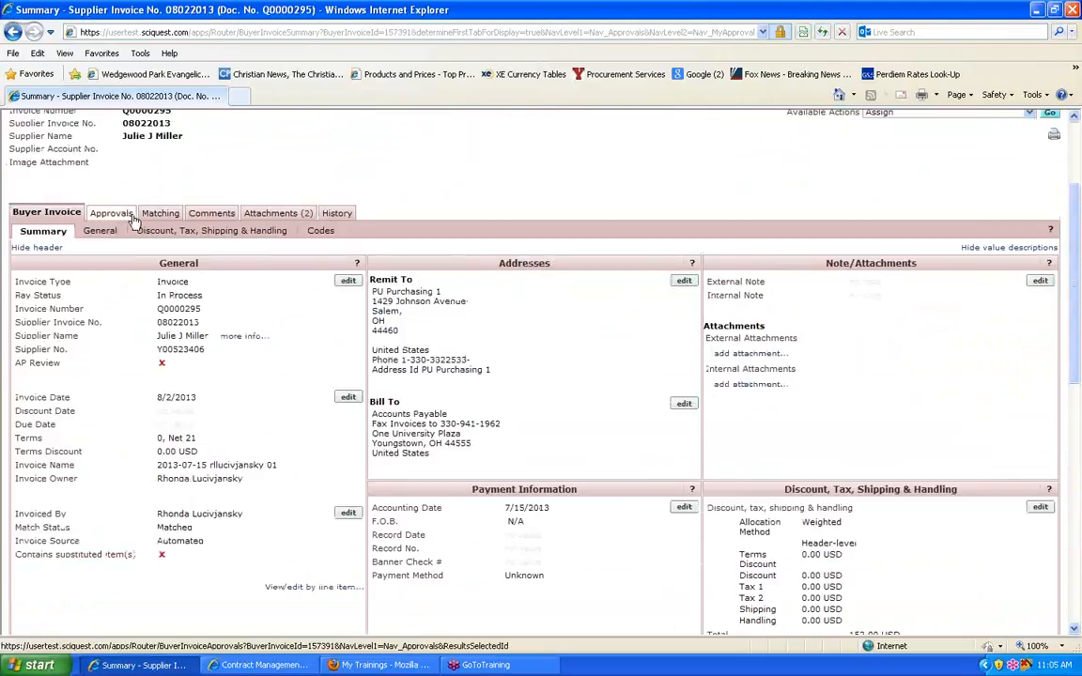
Step: Check the invoice's approval workflow and view the approvers of the As Per Invoice Form Review step
{"action": "left_click", "coordinate": [131, 216]}
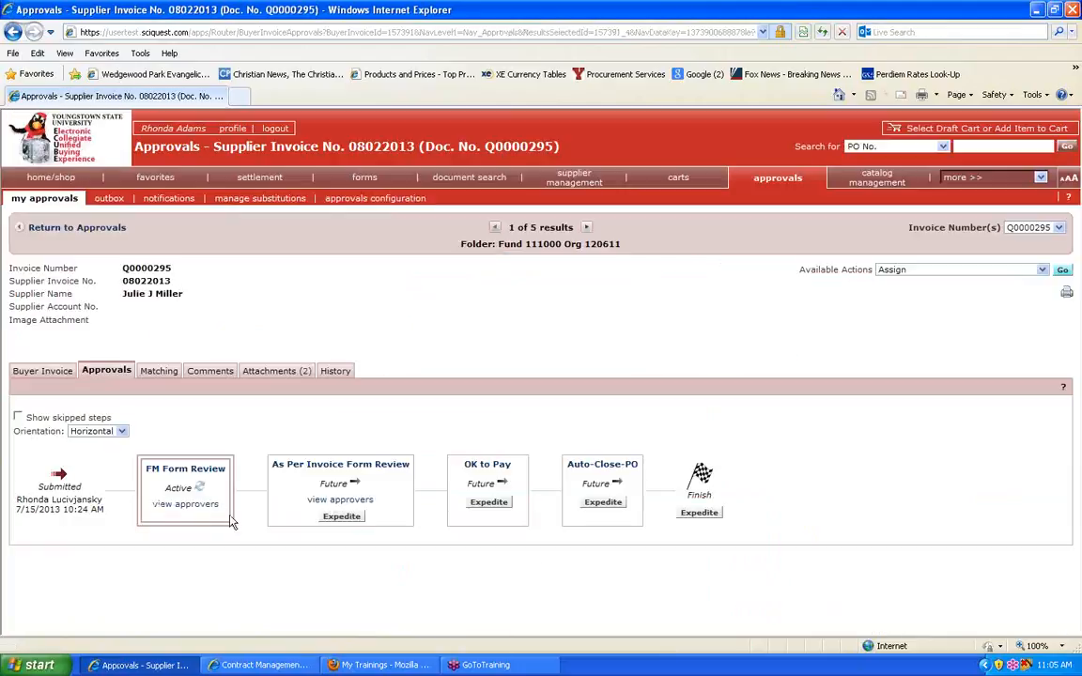
{"action": "left_click", "coordinate": [360, 503]}
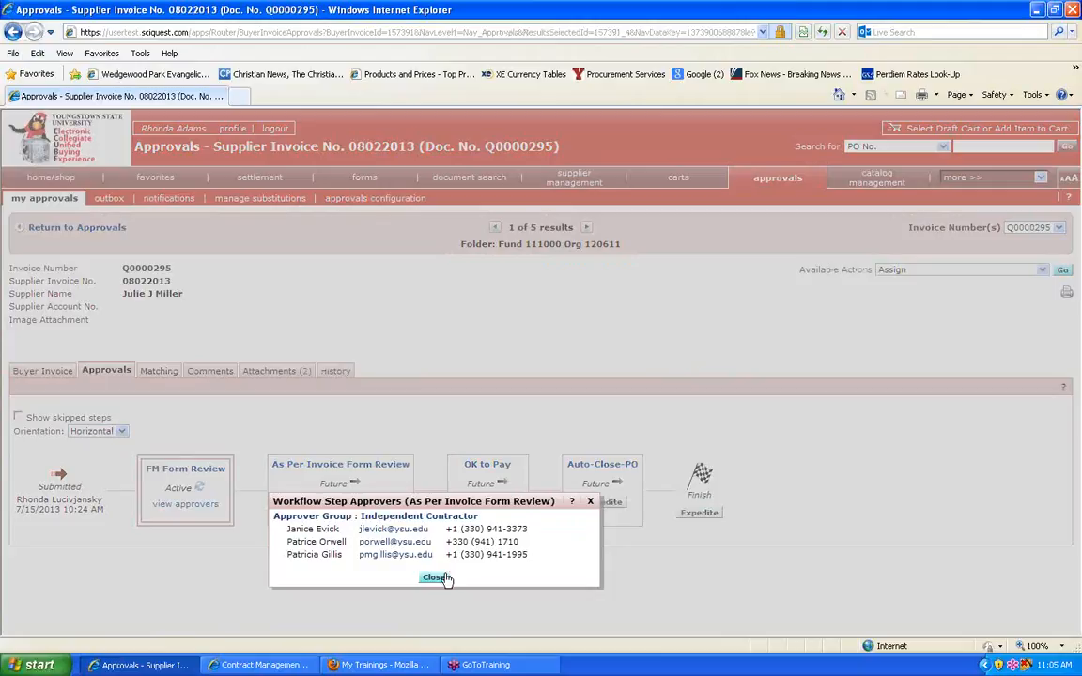
{"action": "left_click", "coordinate": [437, 578]}
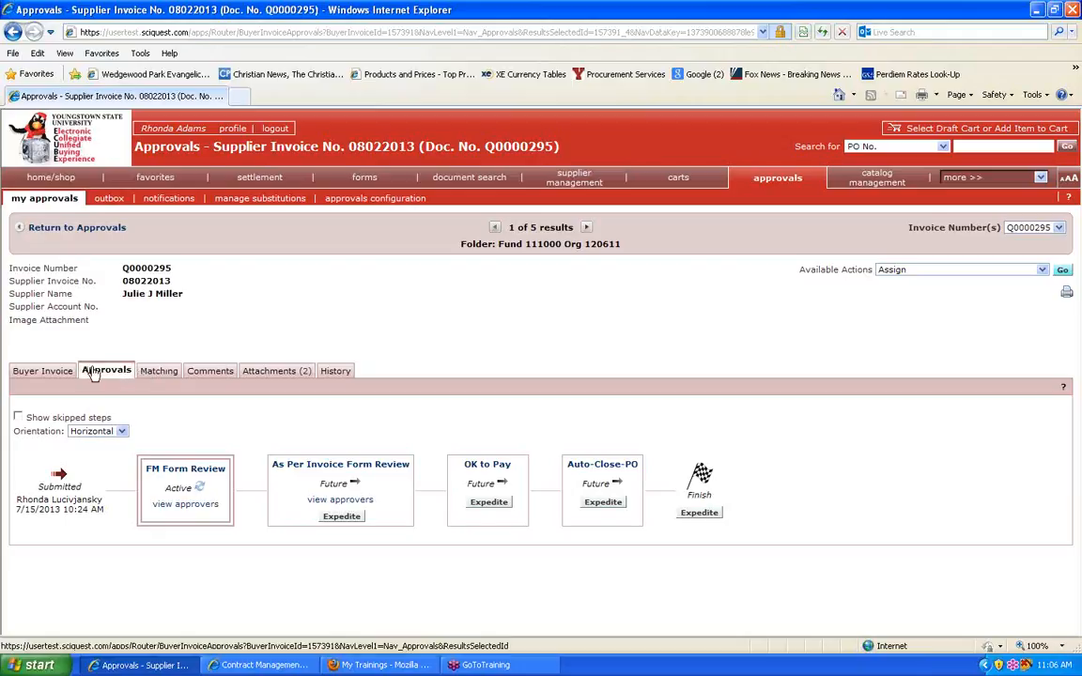
Step: Review the buyer invoice summary down to its accounting codes and line item details
{"action": "left_click", "coordinate": [47, 371]}
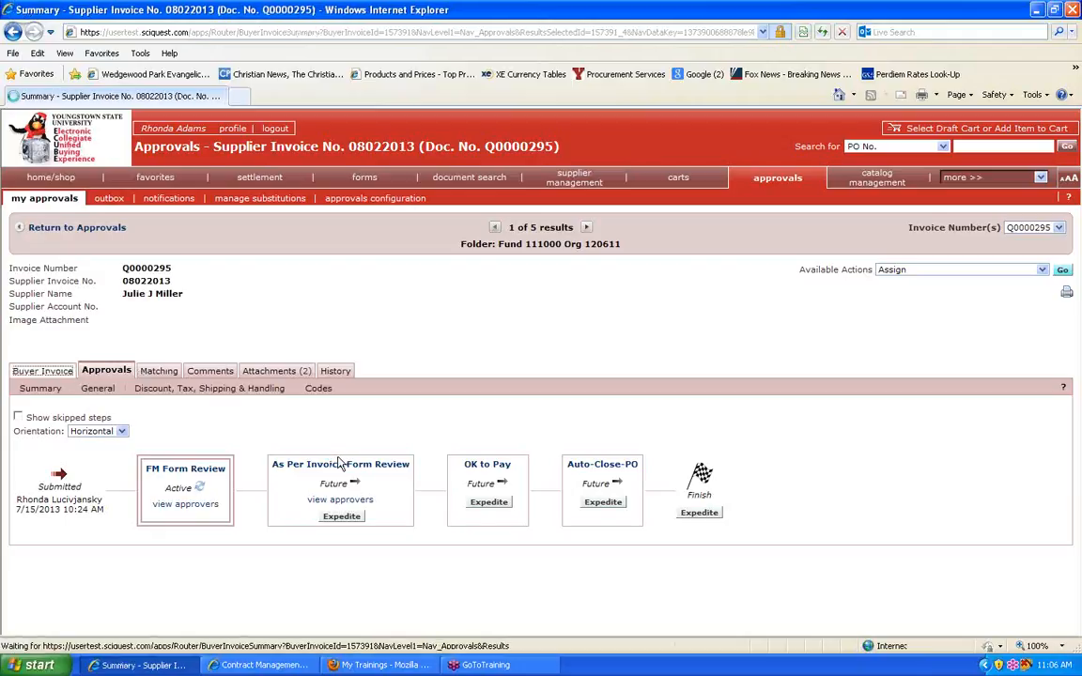
{"action": "scroll", "coordinate": [326, 454], "scroll_direction": "down", "scroll_amount": 5}
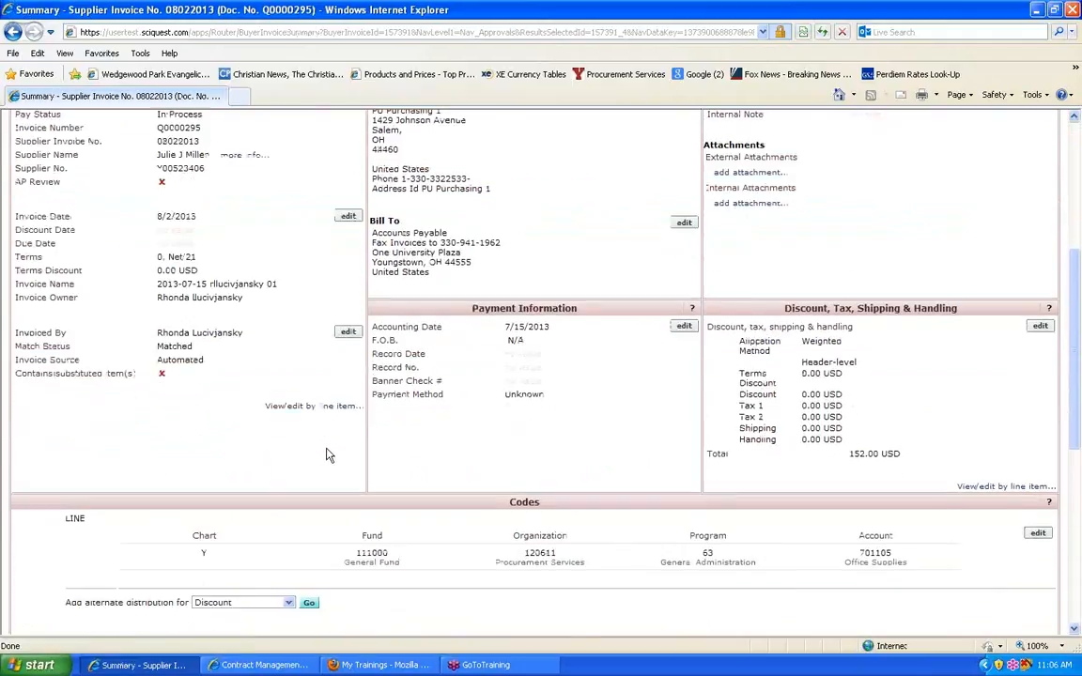
{"action": "scroll", "coordinate": [326, 454], "scroll_direction": "down", "scroll_amount": 5}
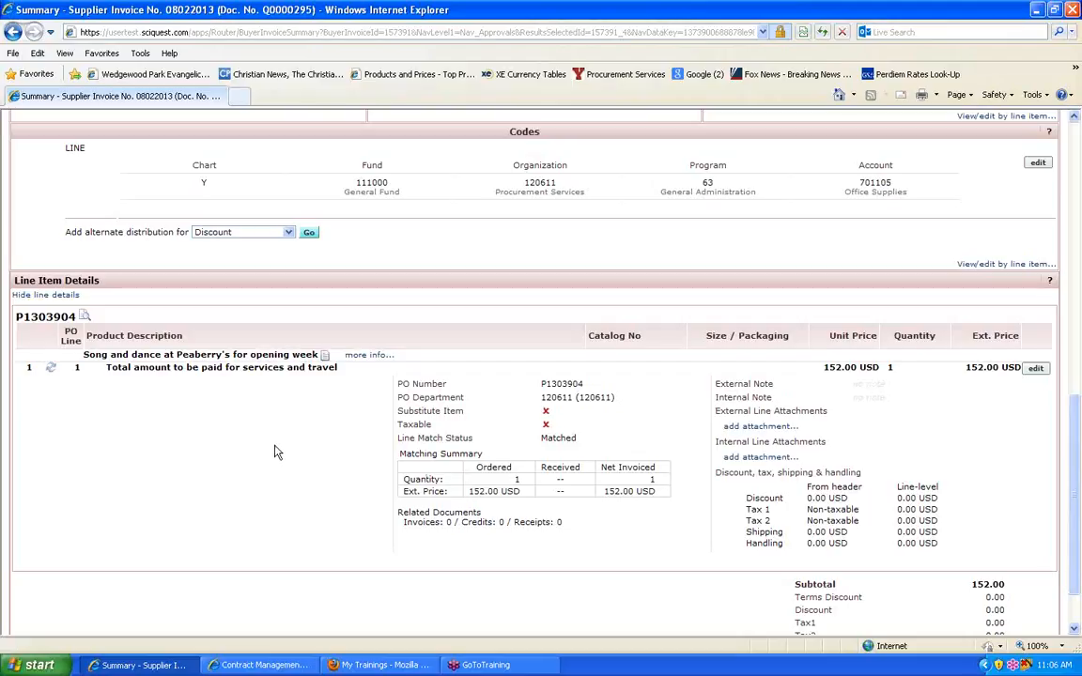
{"action": "scroll", "coordinate": [275, 452], "scroll_direction": "up", "scroll_amount": 10}
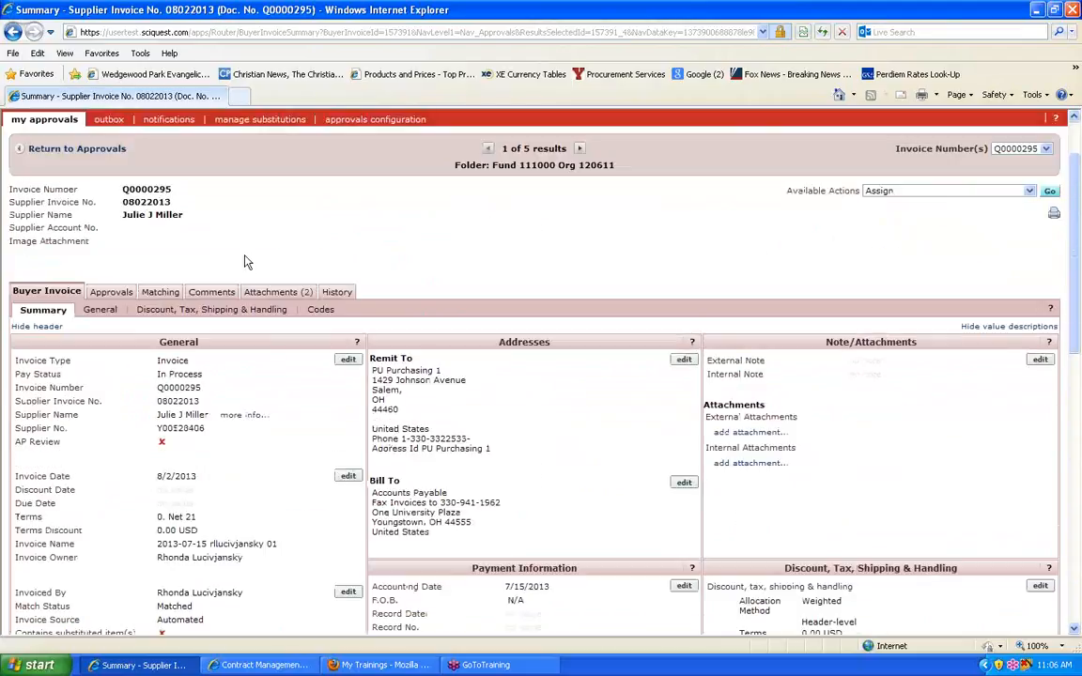
Step: Add the comment "accounts payable - please reduce payment to $100." to the invoice
{"action": "left_click", "coordinate": [219, 296]}
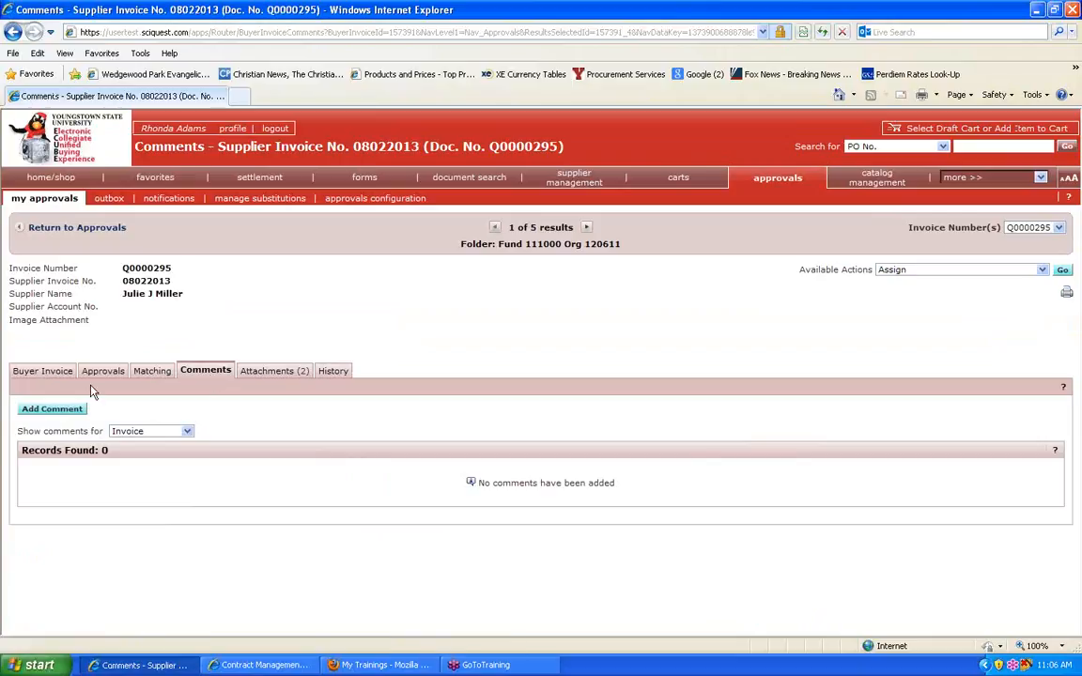
{"action": "left_click", "coordinate": [52, 409]}
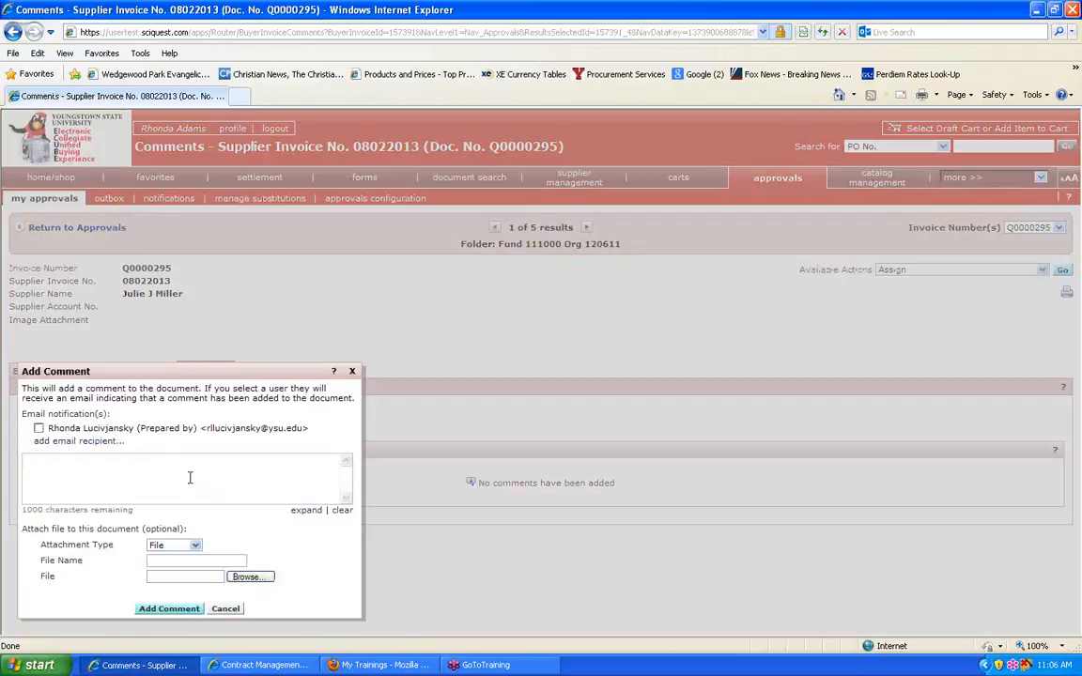
{"action": "left_click", "coordinate": [190, 478]}
{"action": "type", "text": "accounts payable - please red"}
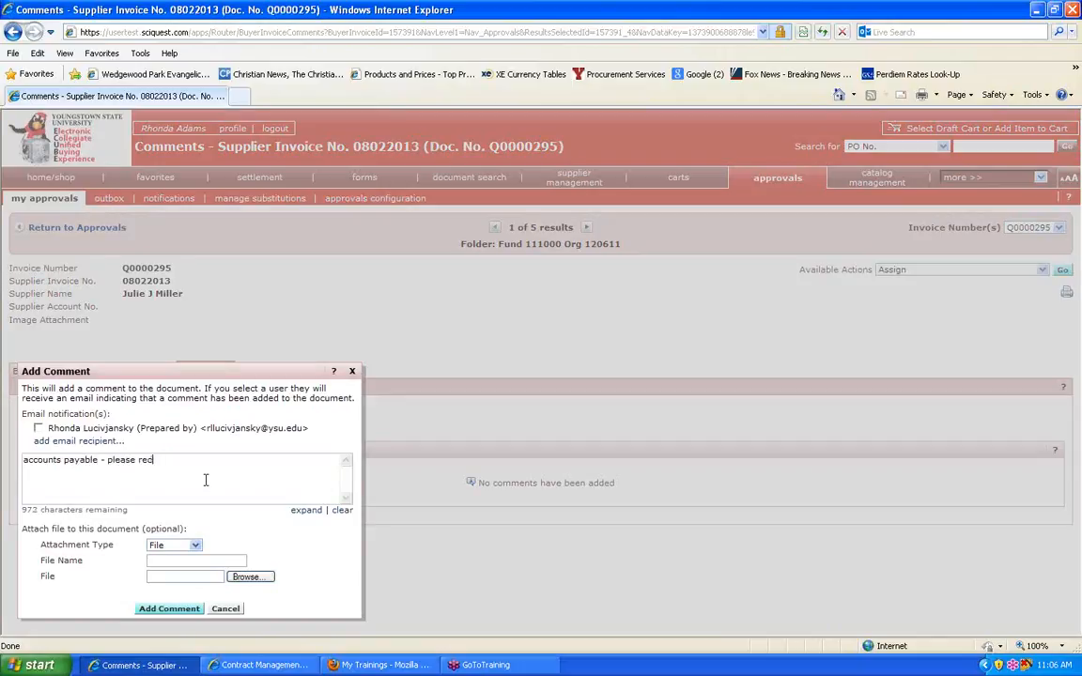
{"action": "type", "text": "payment to $100."}
{"action": "left_click", "coordinate": [167, 609]}
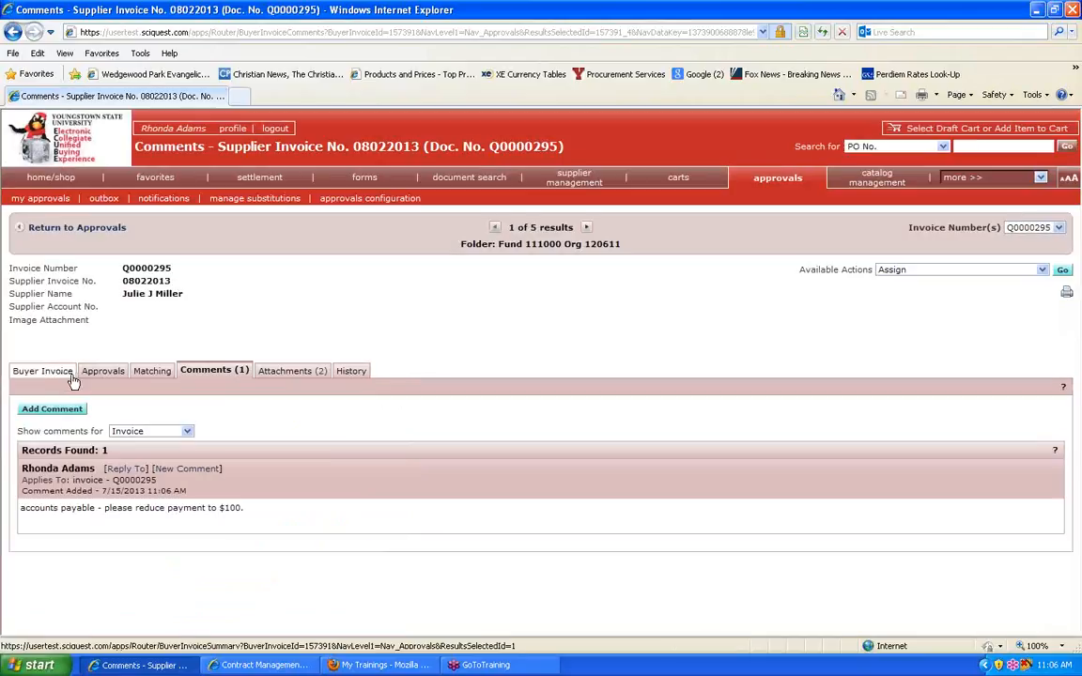
Step: Return to the buyer invoice summary and approve and complete the invoice's FM Form Review step
{"action": "left_click", "coordinate": [52, 372]}
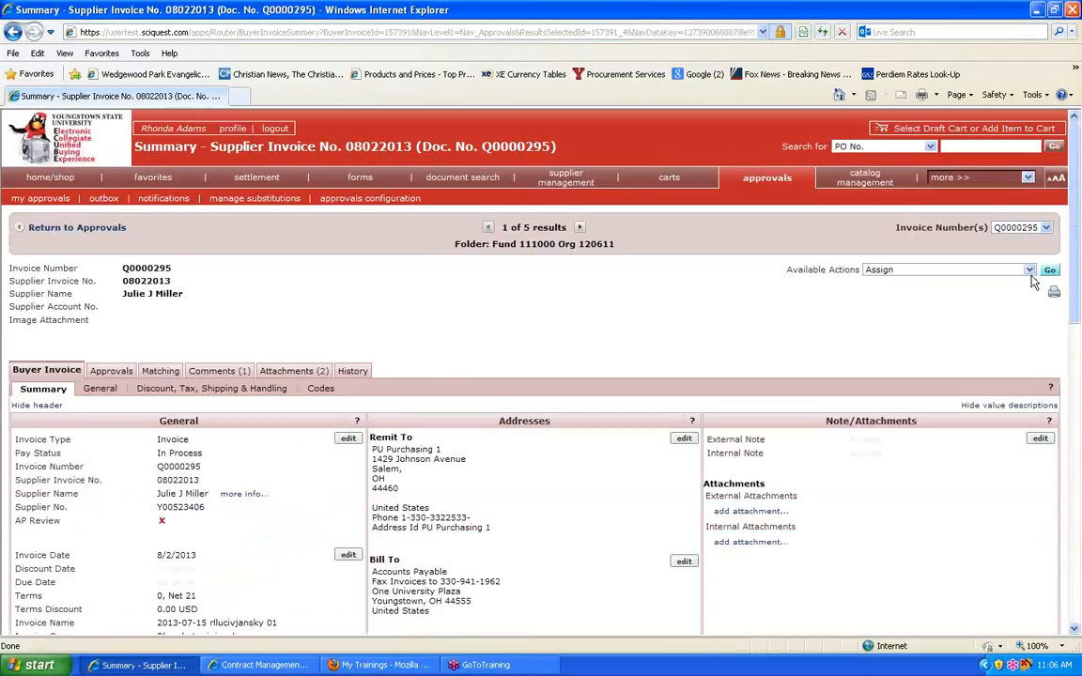
{"action": "left_click", "coordinate": [1029, 270]}
{"action": "left_click", "coordinate": [956, 300]}
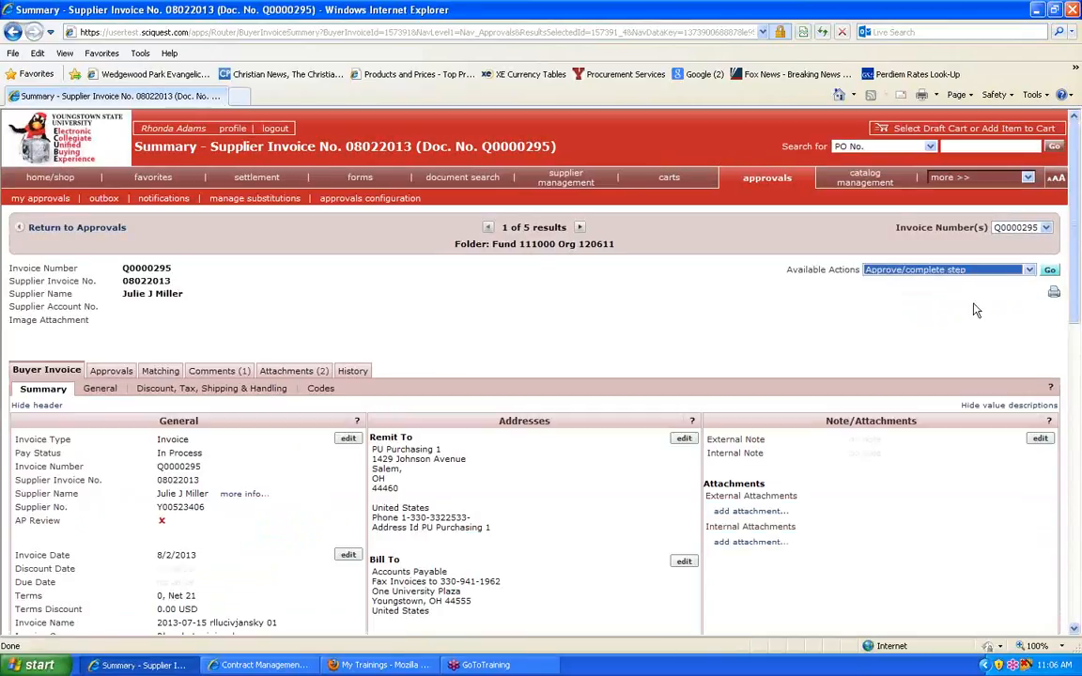
{"action": "left_click", "coordinate": [1050, 270]}
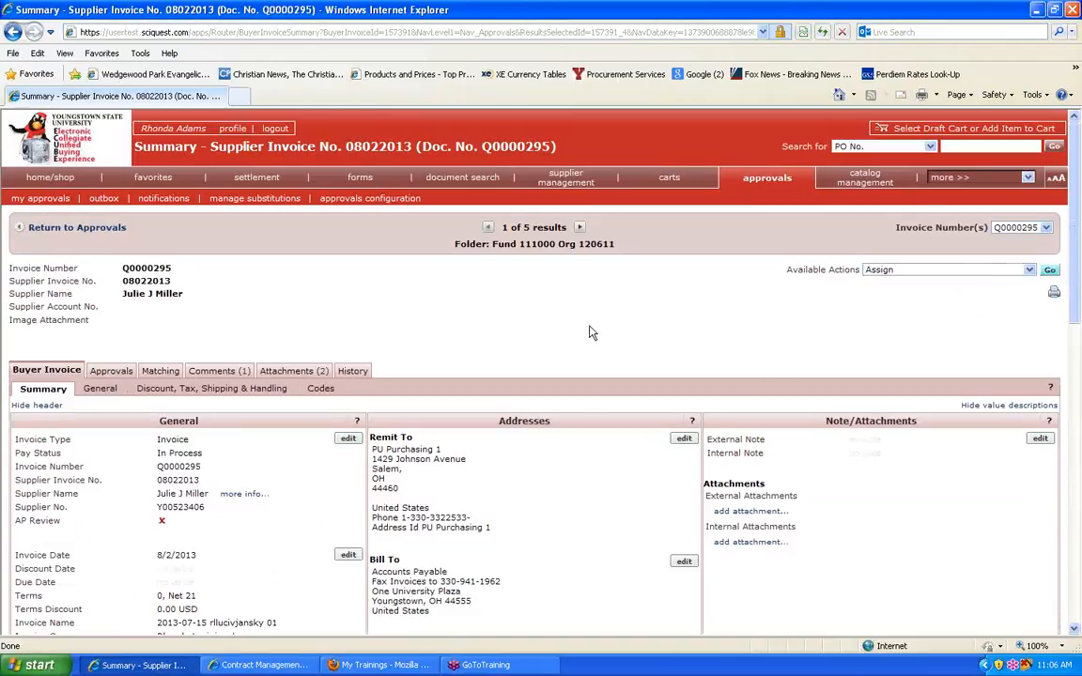
Step: Examine the invoice summary again, including addresses, payment information, discount and tax totals, accounting codes and line matching details
{"action": "scroll", "coordinate": [592, 333], "scroll_direction": "down", "scroll_amount": 3}
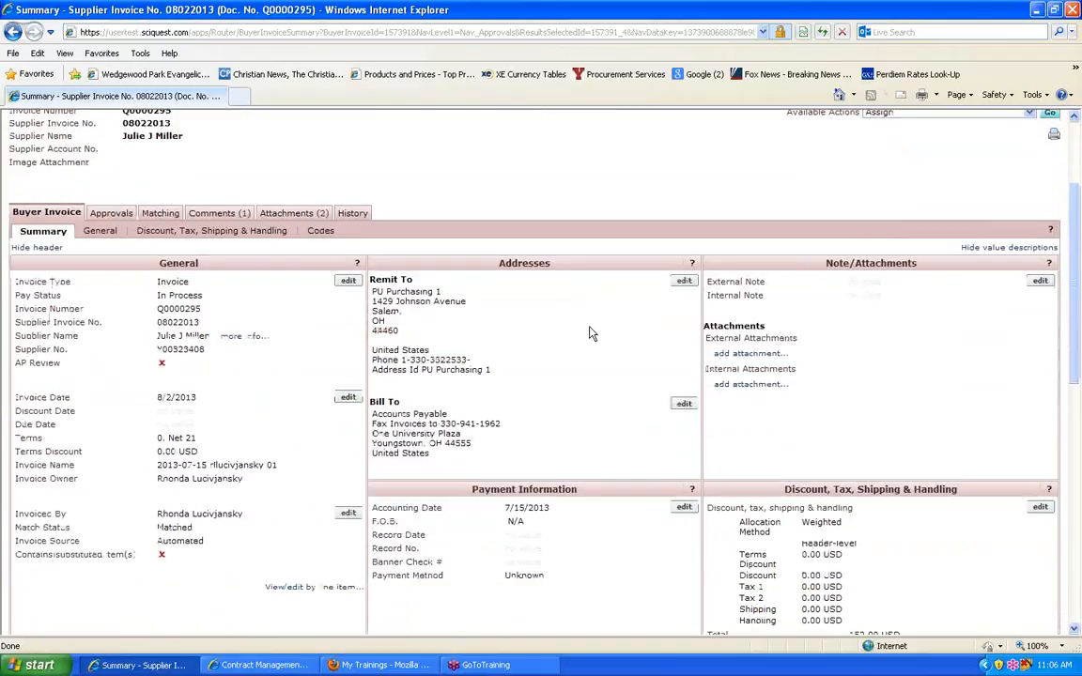
{"action": "scroll", "coordinate": [564, 310], "scroll_direction": "down", "scroll_amount": 3}
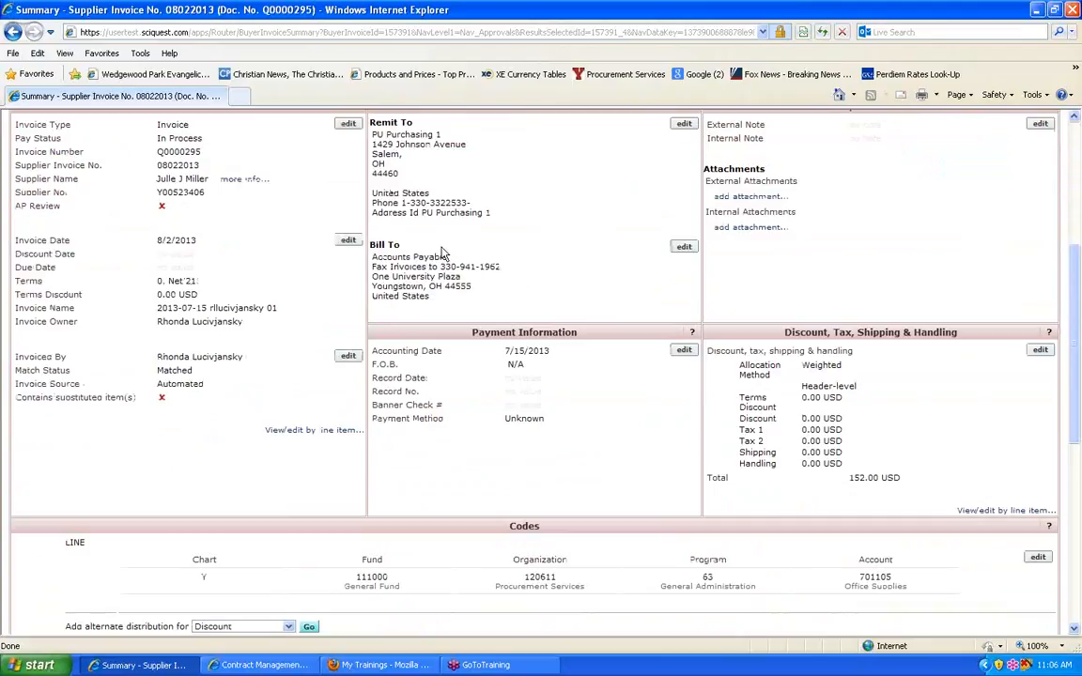
{"action": "scroll", "coordinate": [434, 263], "scroll_direction": "down", "scroll_amount": 4}
{"action": "scroll", "coordinate": [430, 274], "scroll_direction": "down", "scroll_amount": 3}
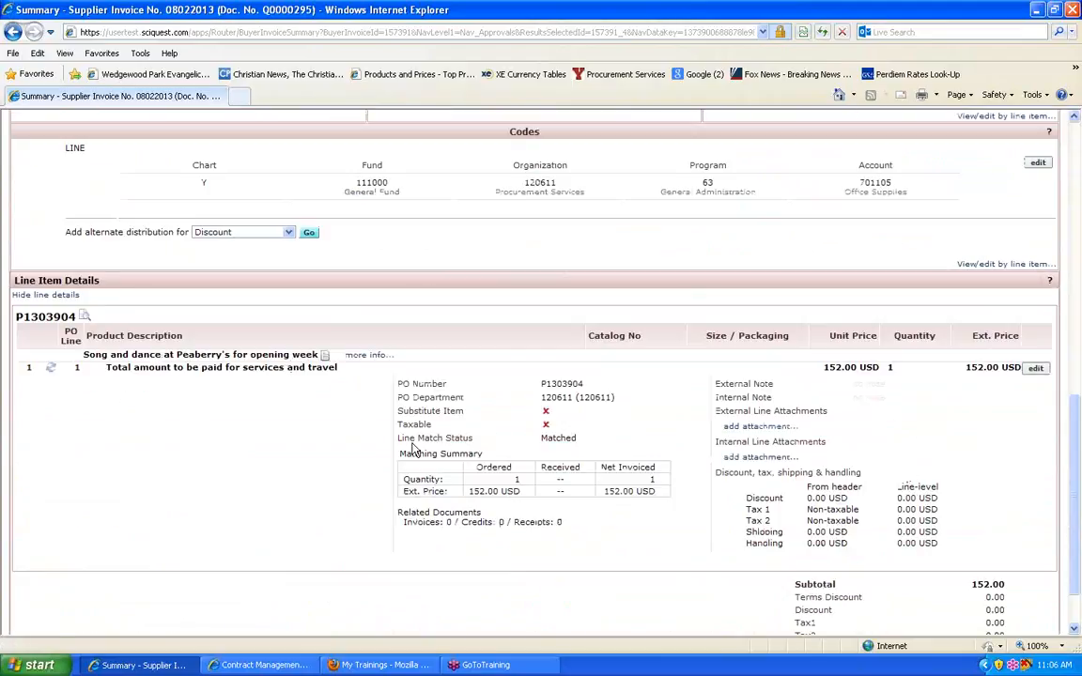
{"action": "scroll", "coordinate": [320, 451], "scroll_direction": "up", "scroll_amount": 15}
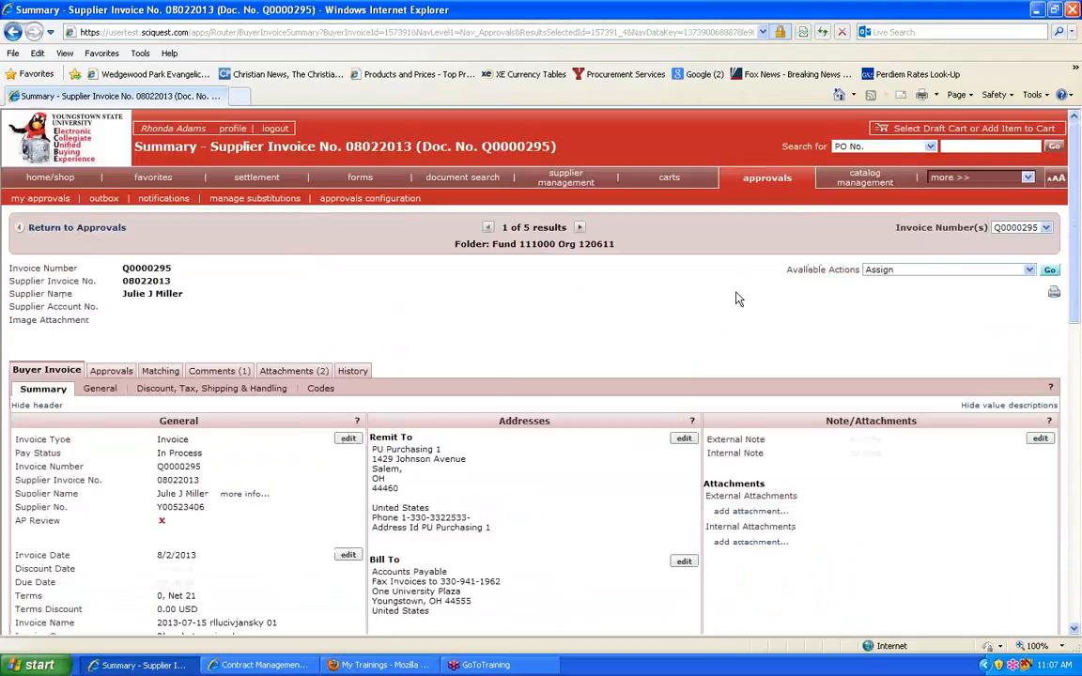
{"action": "scroll", "coordinate": [738, 299], "scroll_direction": "down", "scroll_amount": 2}
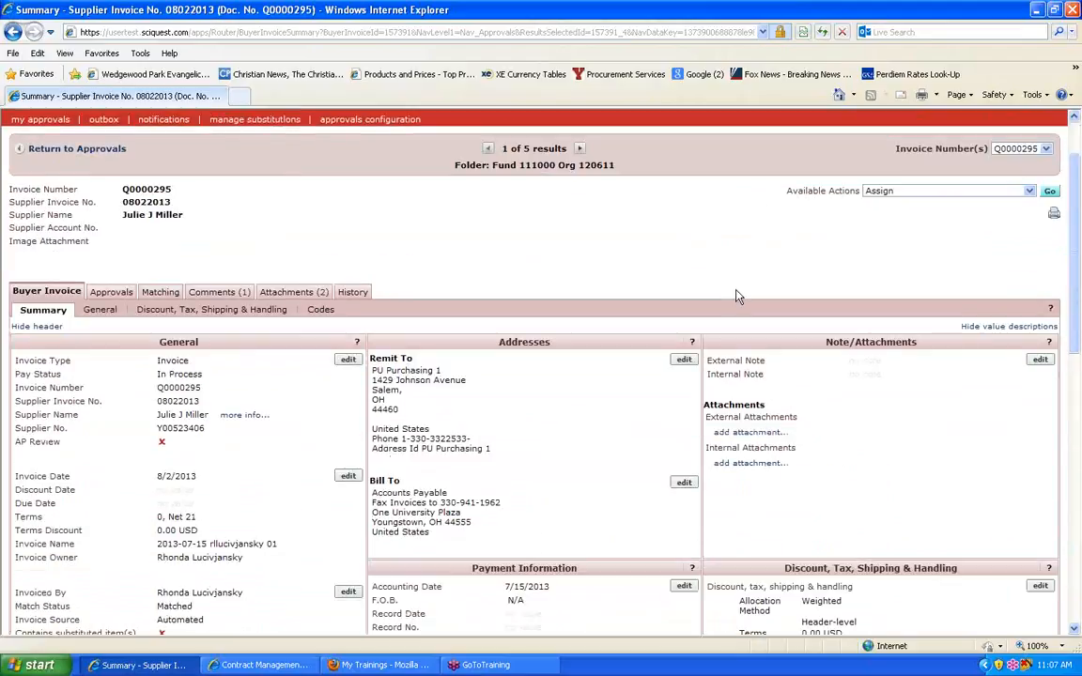
{"action": "scroll", "coordinate": [738, 295], "scroll_direction": "down", "scroll_amount": 5}
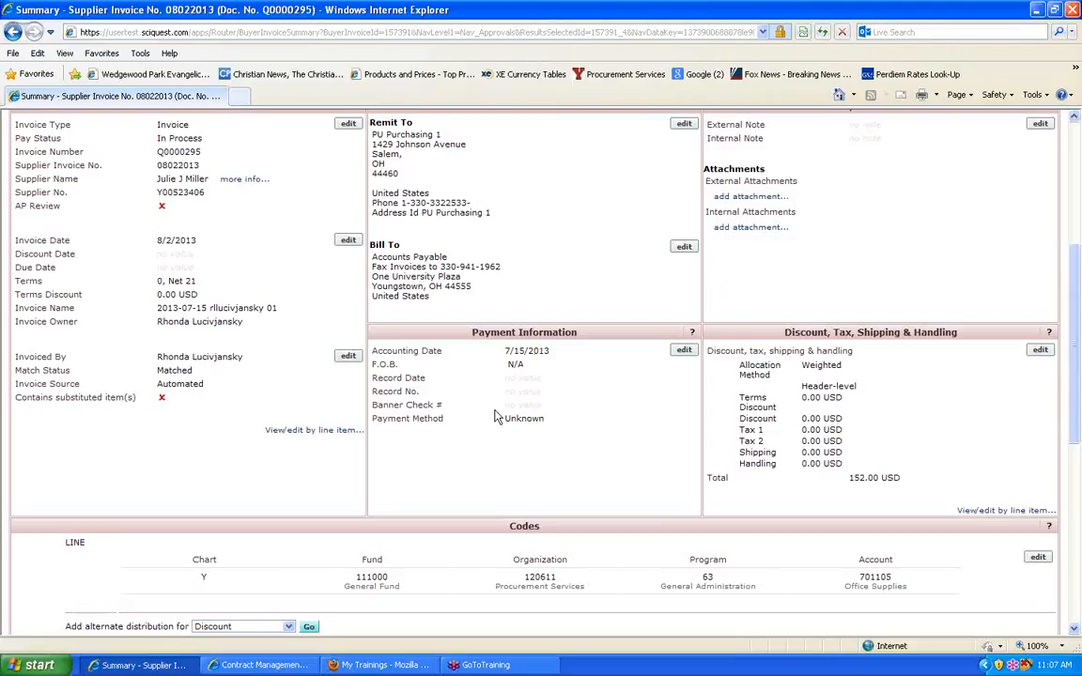
{"action": "scroll", "coordinate": [277, 291], "scroll_direction": "up", "scroll_amount": 5}
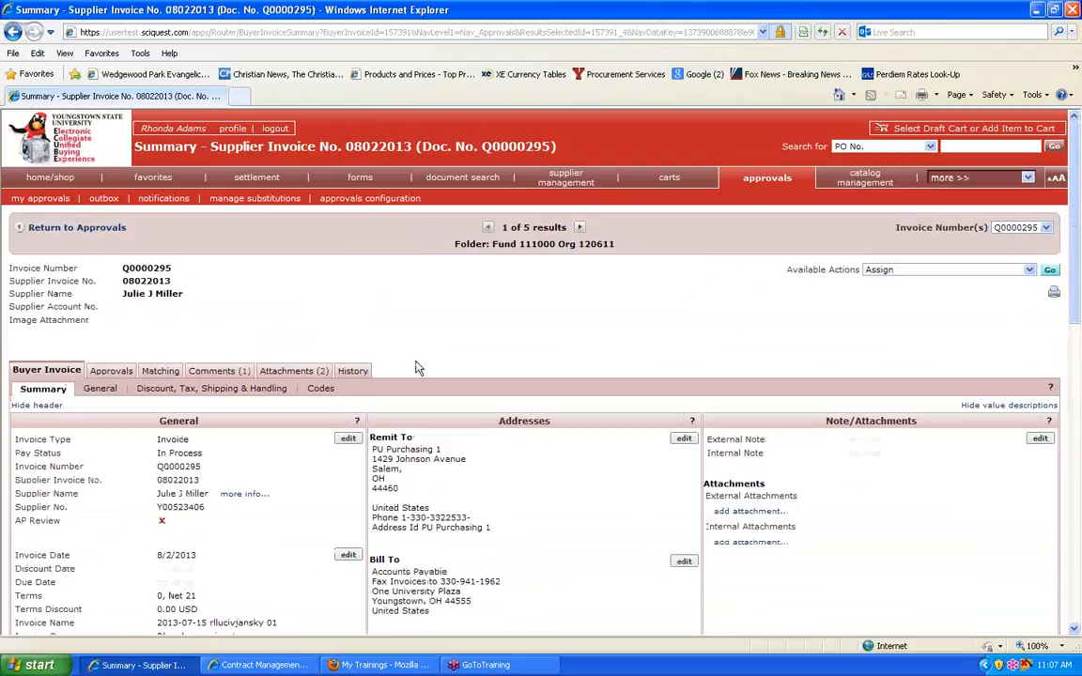
{"action": "scroll", "coordinate": [416, 366], "scroll_direction": "down", "scroll_amount": 5}
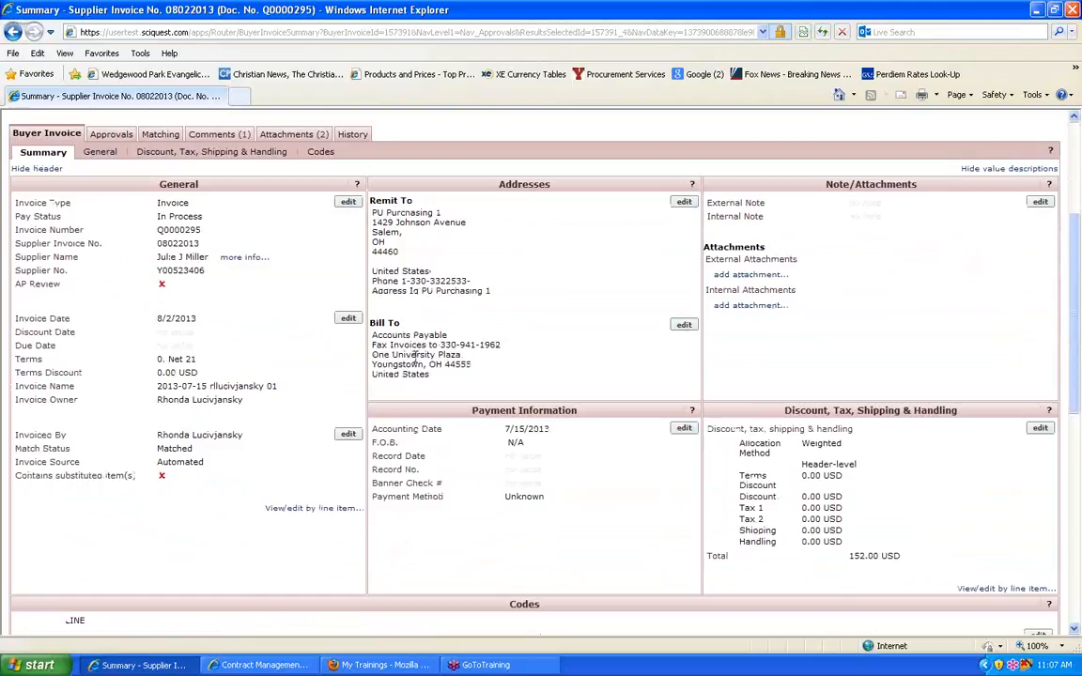
{"action": "scroll", "coordinate": [414, 354], "scroll_direction": "down", "scroll_amount": 3}
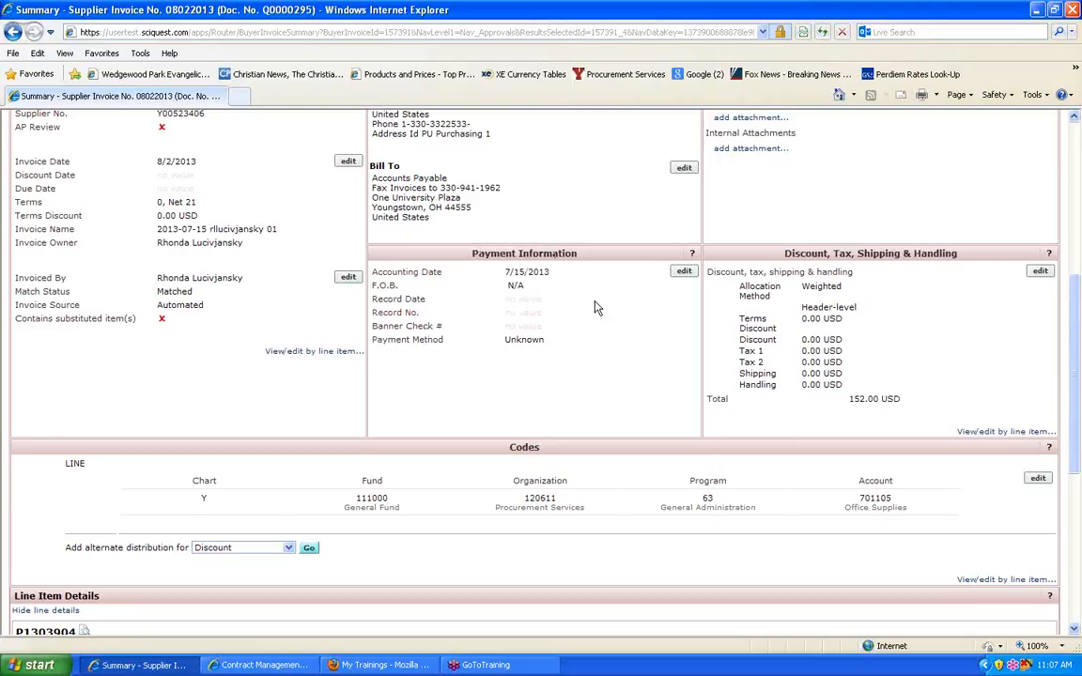
{"action": "scroll", "coordinate": [620, 322], "scroll_direction": "up", "scroll_amount": 6}
{"action": "scroll", "coordinate": [620, 322], "scroll_direction": "up", "scroll_amount": 2}
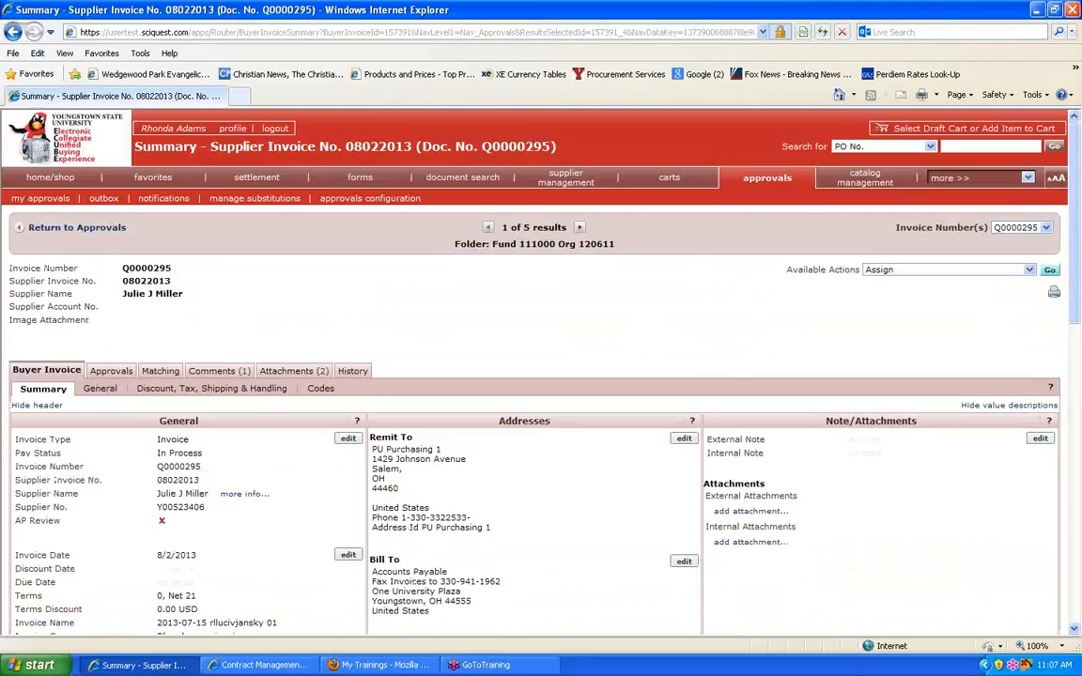